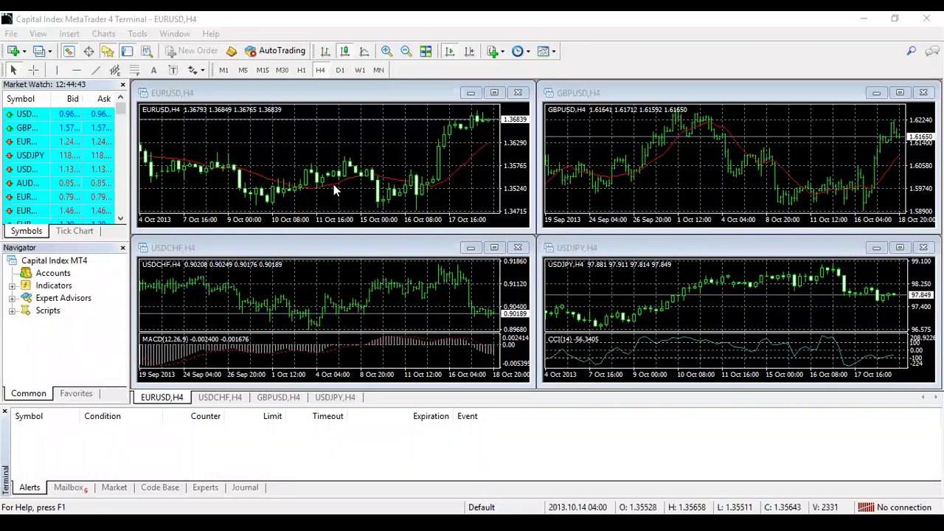
- Start opening a new demo account on the CapitalIndex-Demo trading server
{"action": "left_click", "coordinate": [11, 34]}
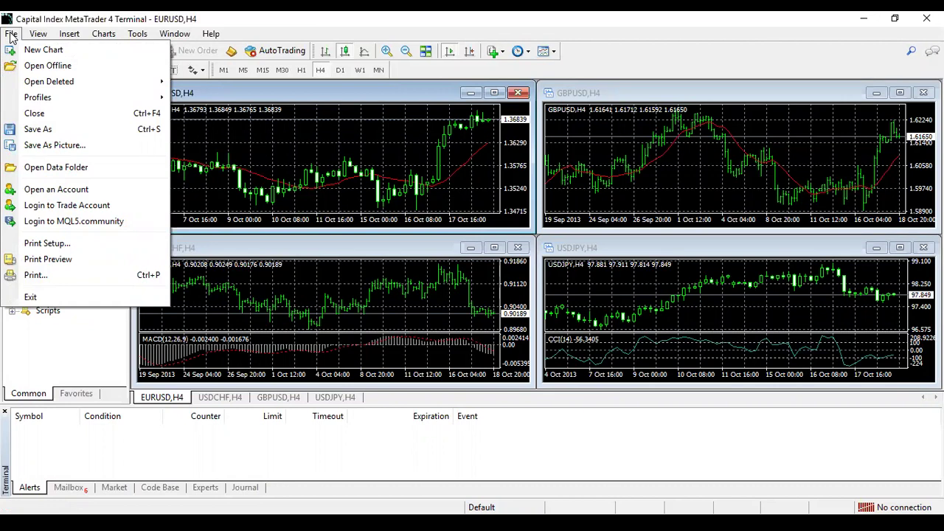
{"action": "left_click", "coordinate": [80, 192]}
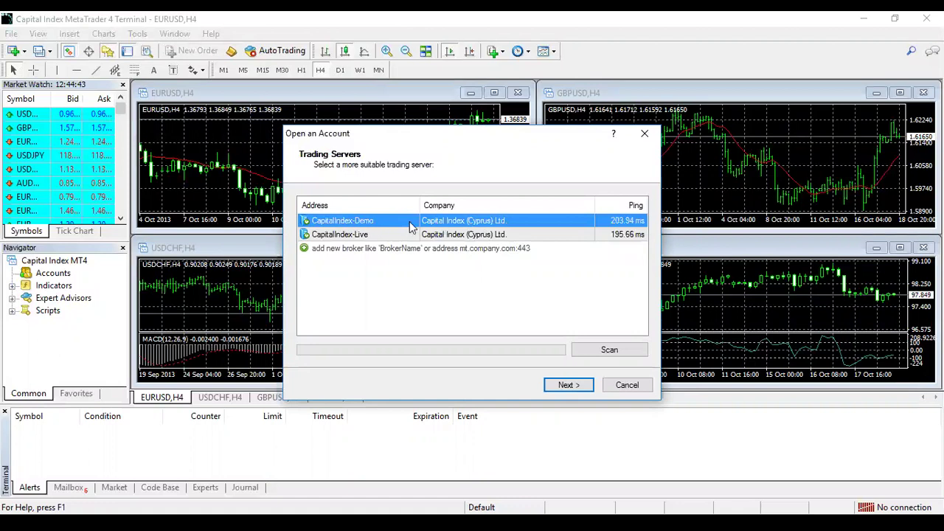
{"action": "left_click", "coordinate": [575, 386]}
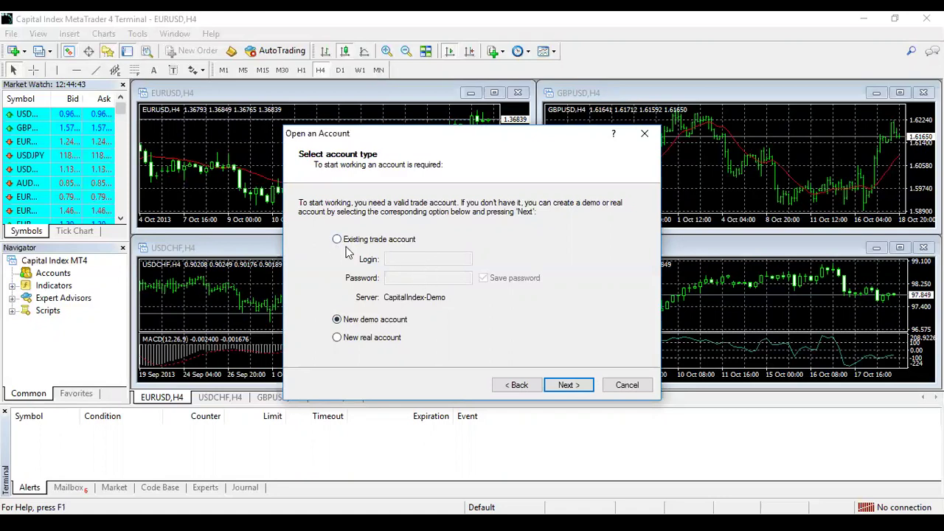
{"action": "left_click", "coordinate": [337, 320]}
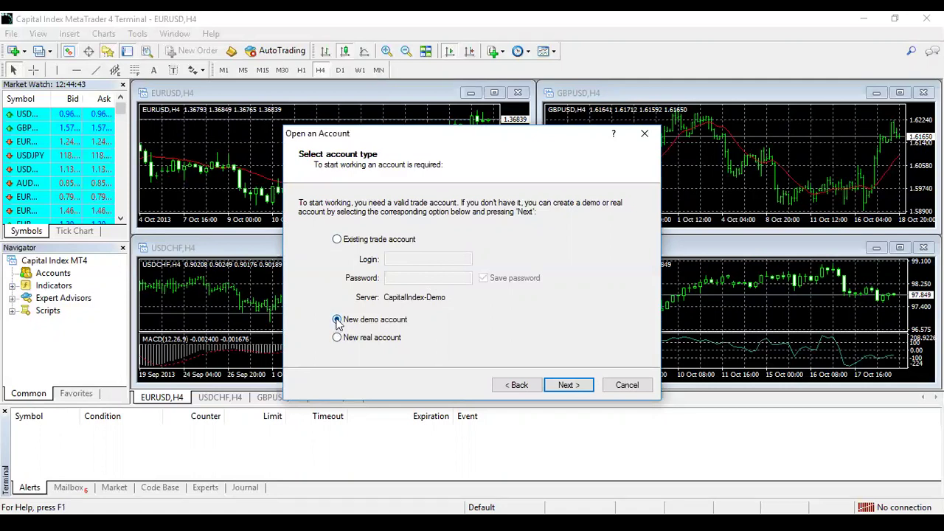
{"action": "left_click", "coordinate": [570, 386]}
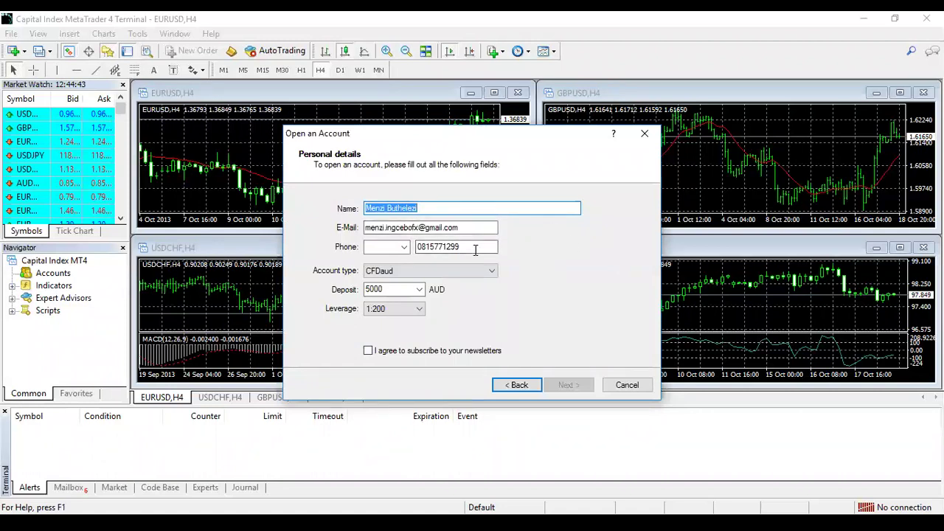
- Split the phone number in the personal details by moving its three-digit prefix into the code field
{"action": "left_click", "coordinate": [430, 248]}
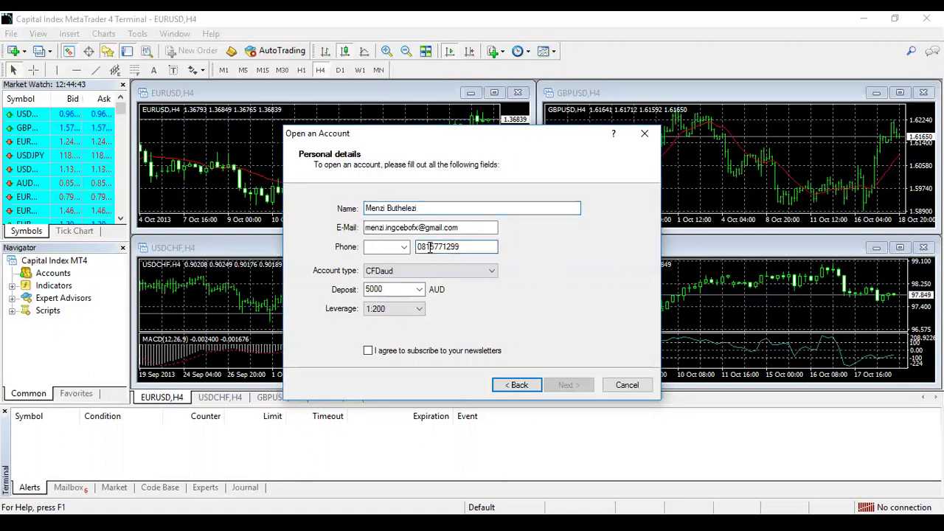
{"action": "key", "text": "BackSpace"}
{"action": "key", "text": "BackSpace"}
{"action": "key", "text": "BackSpace"}
{"action": "left_click", "coordinate": [395, 247]}
{"action": "type", "text": "081"}
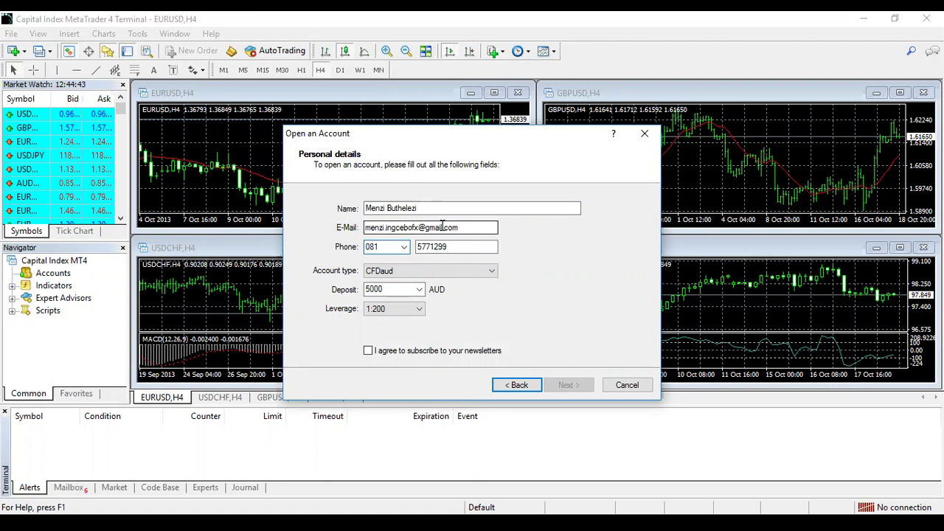
- Replace the e-mail in the personal details with the account holder's company e-mail address
{"action": "left_click", "coordinate": [464, 228]}
{"action": "key", "text": "BackSpace"}
{"action": "key", "text": "BackSpace"}
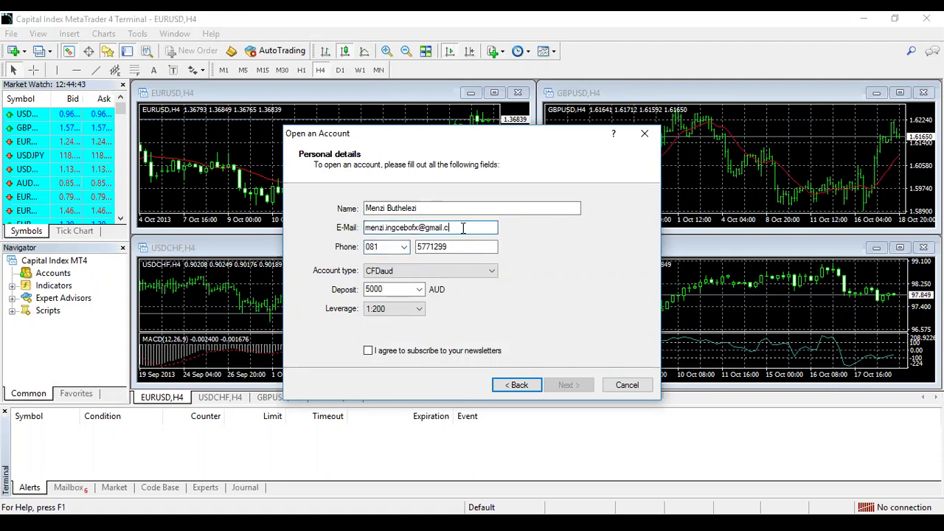
{"action": "key", "text": "BackSpace"}
{"action": "key", "text": "BackSpace"}
{"action": "key", "text": "BackSpace"}
{"action": "key", "text": "BackSpace"}
{"action": "key", "text": "BackSpace"}
{"action": "key", "text": "BackSpace"}
{"action": "key", "text": "BackSpace"}
{"action": "key", "text": "BackSpace"}
{"action": "key", "text": "BackSpace"}
{"action": "key", "text": "BackSpace"}
{"action": "key", "text": "BackSpace"}
{"action": "key", "text": "BackSpace"}
{"action": "key", "text": "BackSpace"}
{"action": "key", "text": "BackSpace"}
{"action": "key", "text": "BackSpace"}
{"action": "key", "text": "BackSpace"}
{"action": "key", "text": "BackSpace"}
{"action": "key", "text": "BackSpace"}
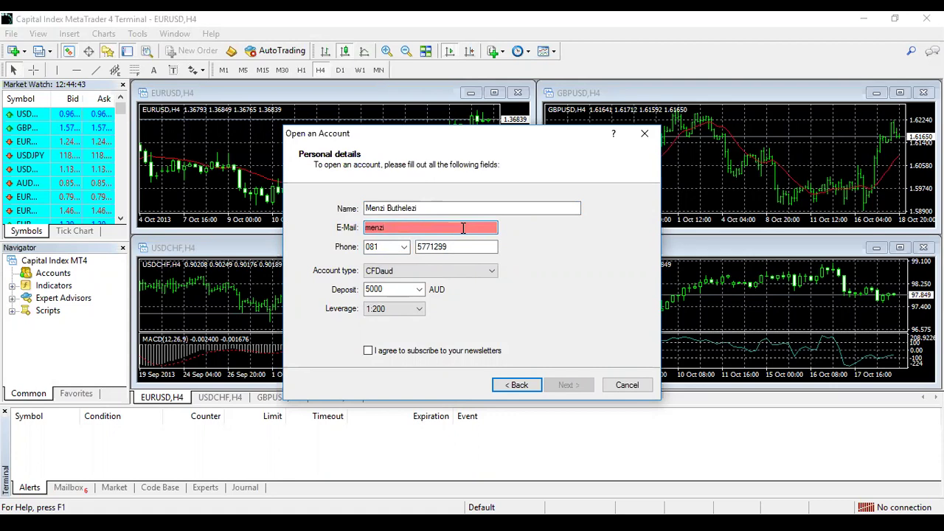
{"action": "type", "text": "@ingcebofx.co.za"}
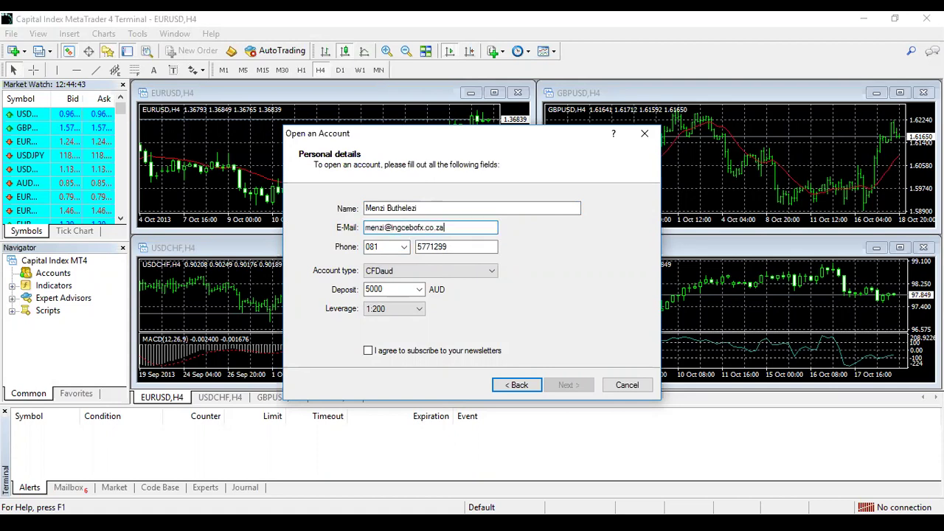
- Set the demo account type to CFDusd with a deposit of 3000 USD
{"action": "left_click", "coordinate": [491, 272]}
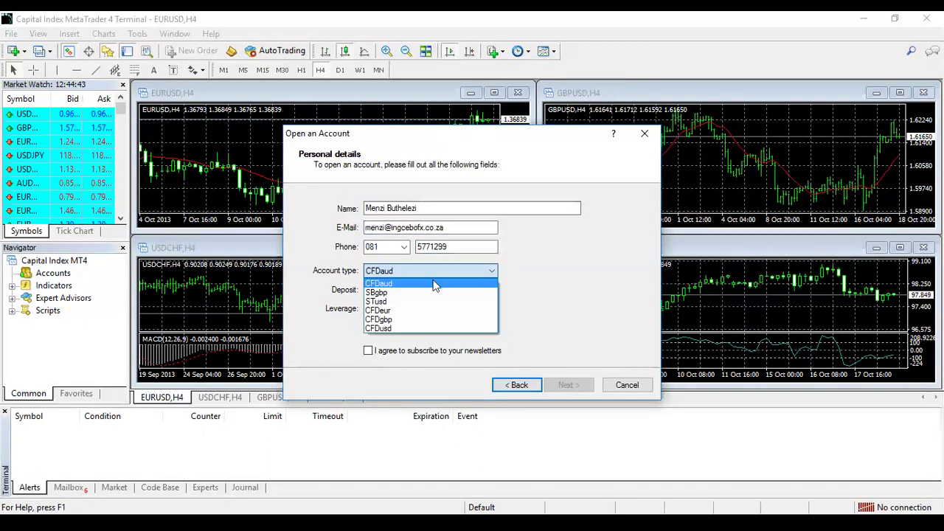
{"action": "left_click", "coordinate": [398, 329]}
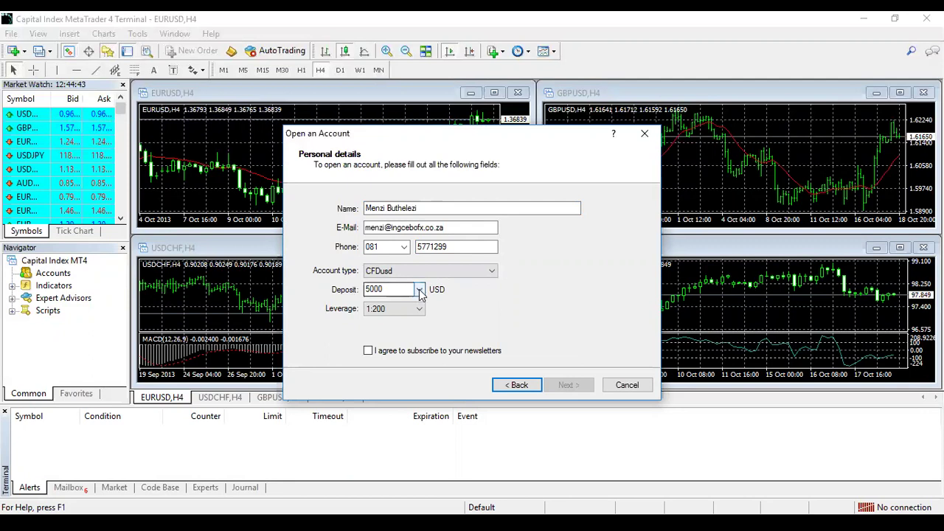
{"action": "left_click", "coordinate": [409, 296]}
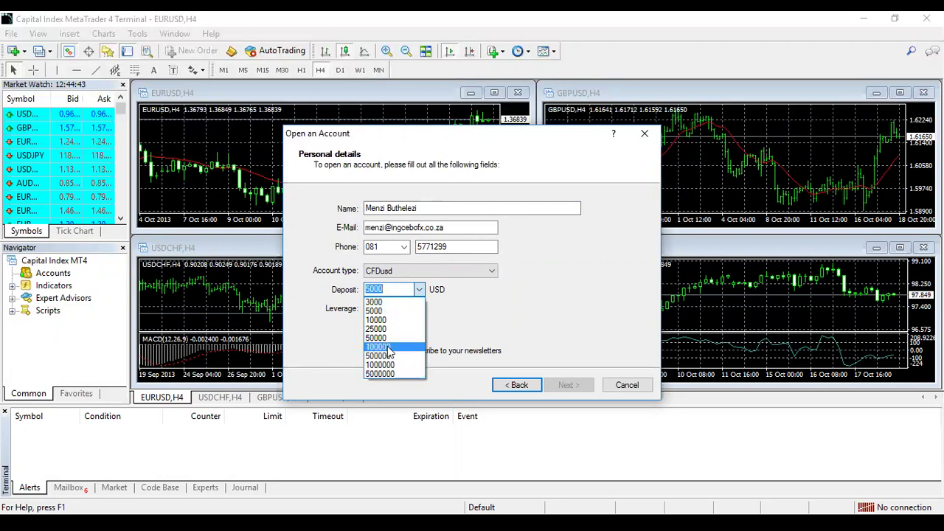
{"action": "left_click", "coordinate": [383, 304]}
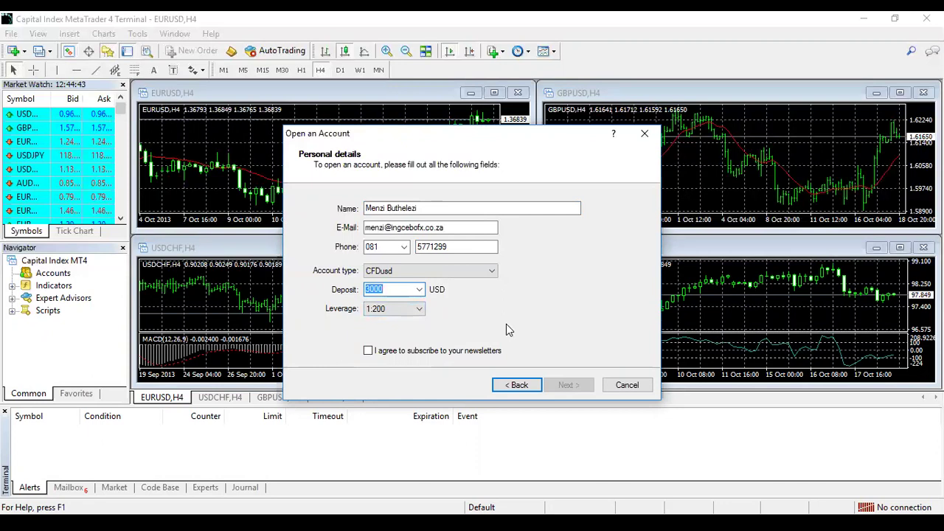
- Agree to the newsletter subscription and complete the demo account registration
{"action": "left_click", "coordinate": [368, 351]}
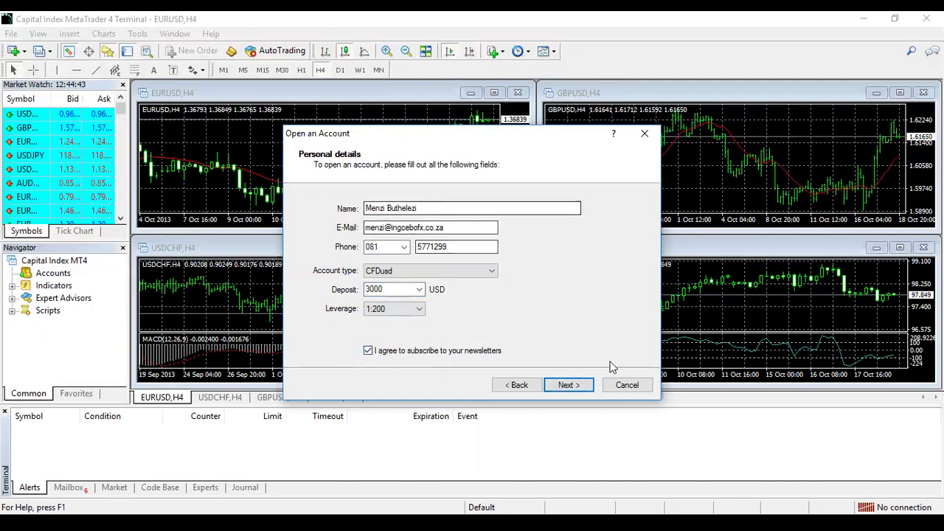
{"action": "left_click", "coordinate": [577, 390]}
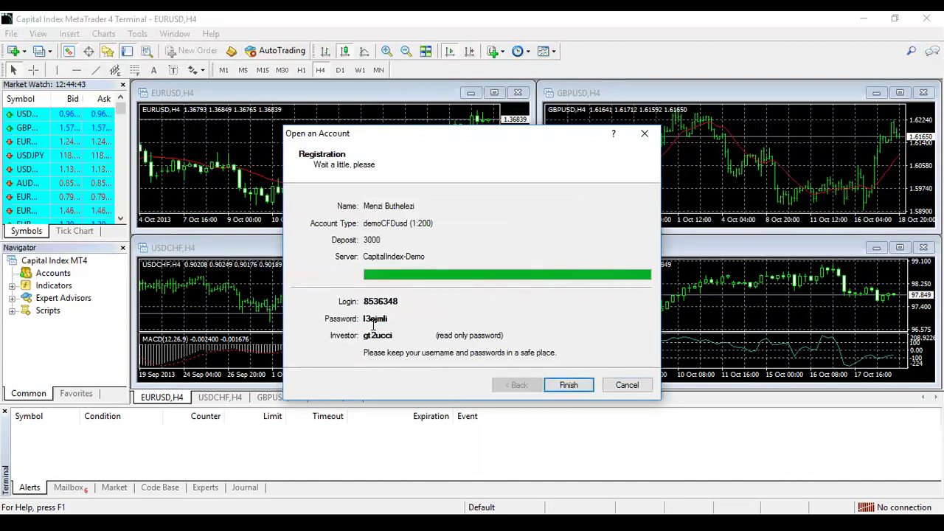
{"action": "left_click", "coordinate": [575, 386]}
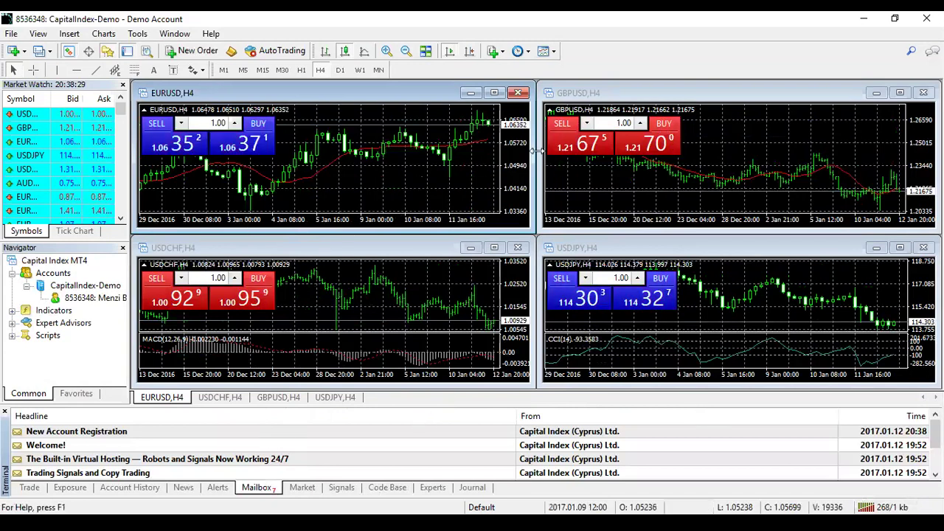
- Display the account's trade overview and show all available symbols in the Market Watch
{"action": "mouse_move", "coordinate": [343, 150]}
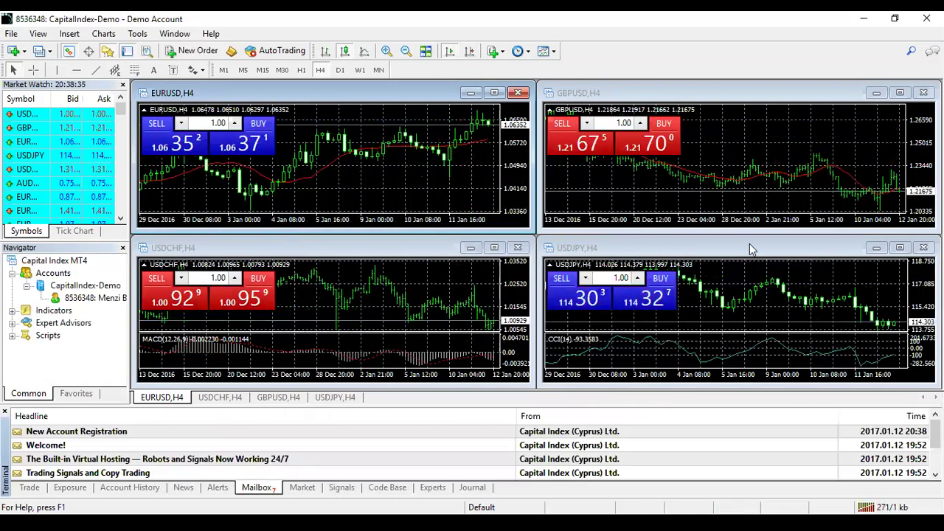
{"action": "left_click", "coordinate": [29, 488]}
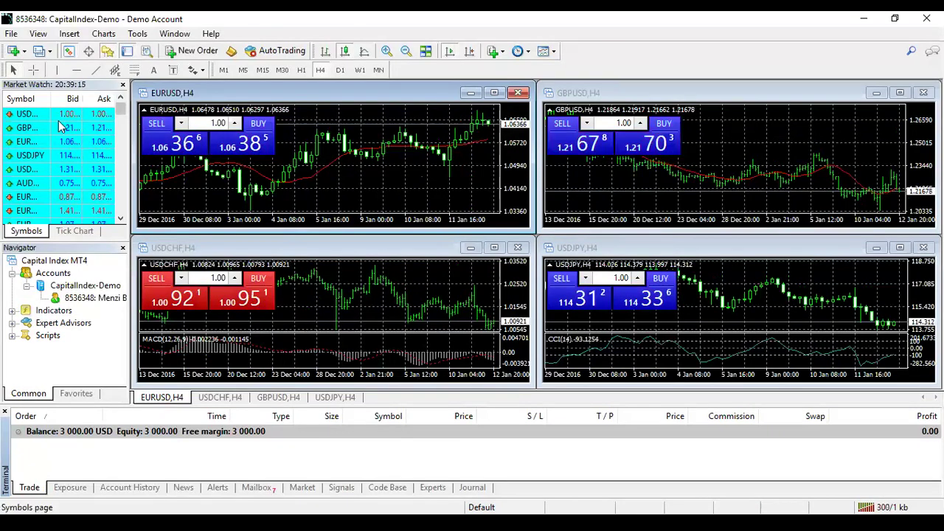
{"action": "left_click", "coordinate": [52, 117]}
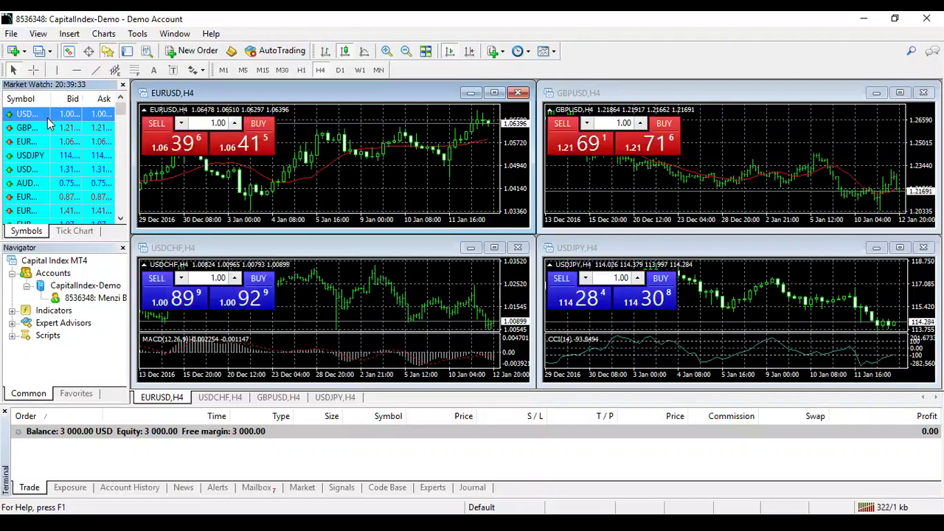
{"action": "left_click", "coordinate": [43, 157]}
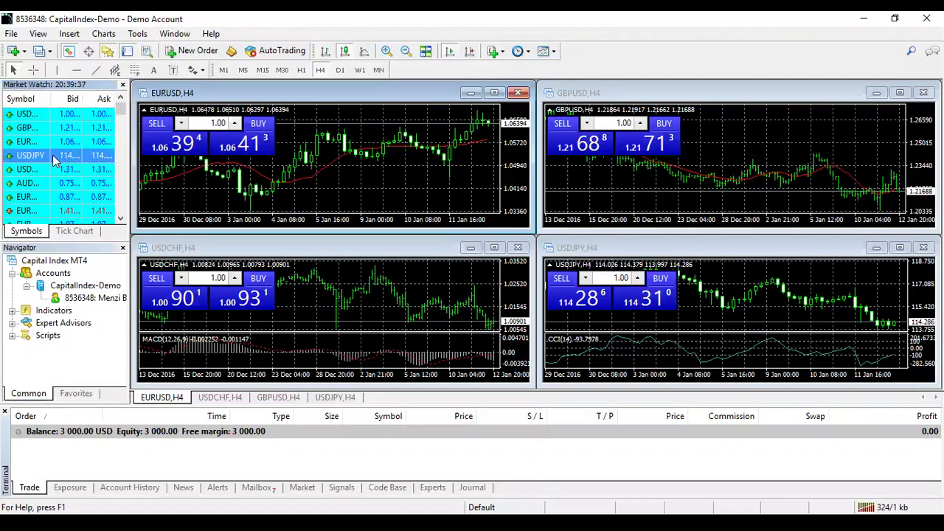
{"action": "mouse_move", "coordinate": [52, 156]}
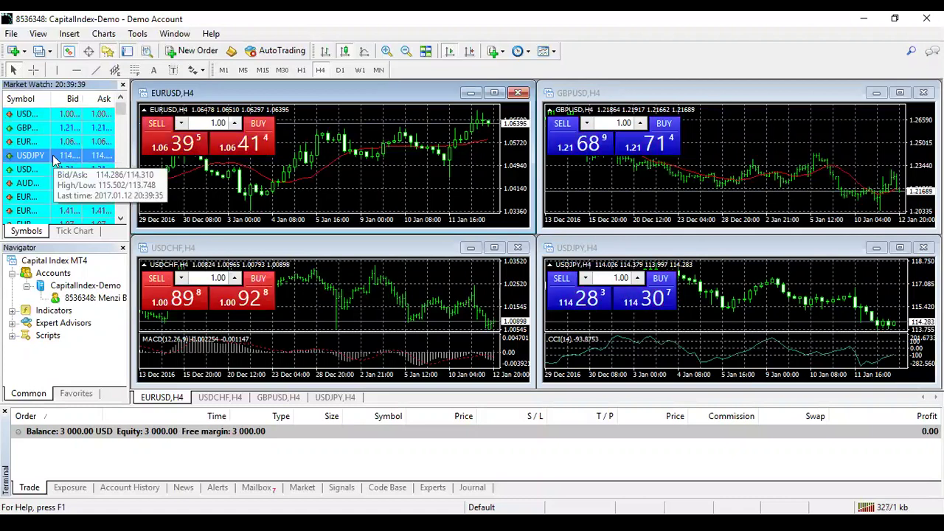
{"action": "right_click", "coordinate": [54, 158]}
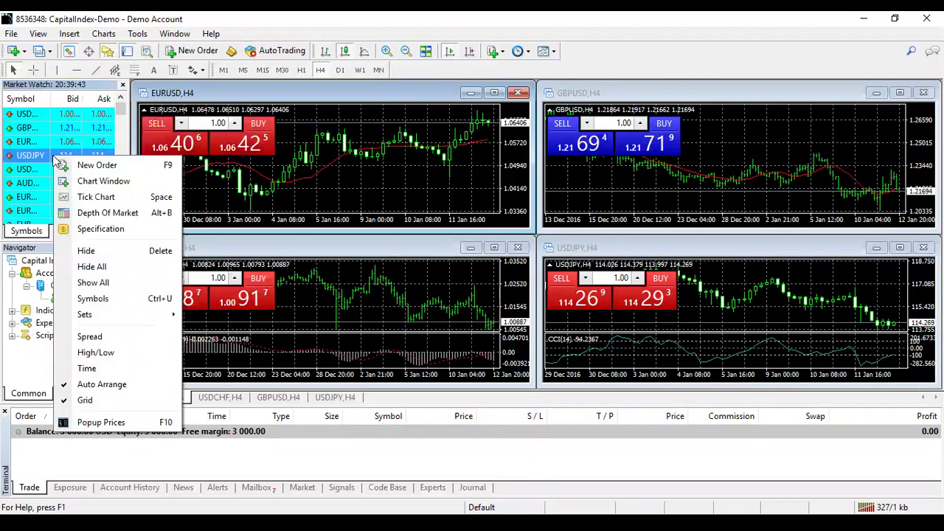
{"action": "left_click", "coordinate": [114, 282]}
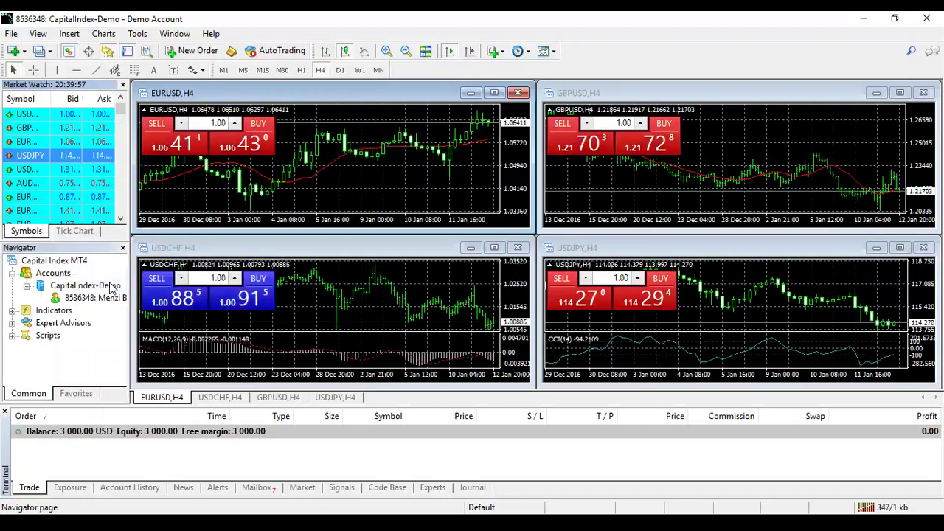
- Close the Market Watch and Navigator windows to free space around the charts
{"action": "left_click", "coordinate": [123, 86]}
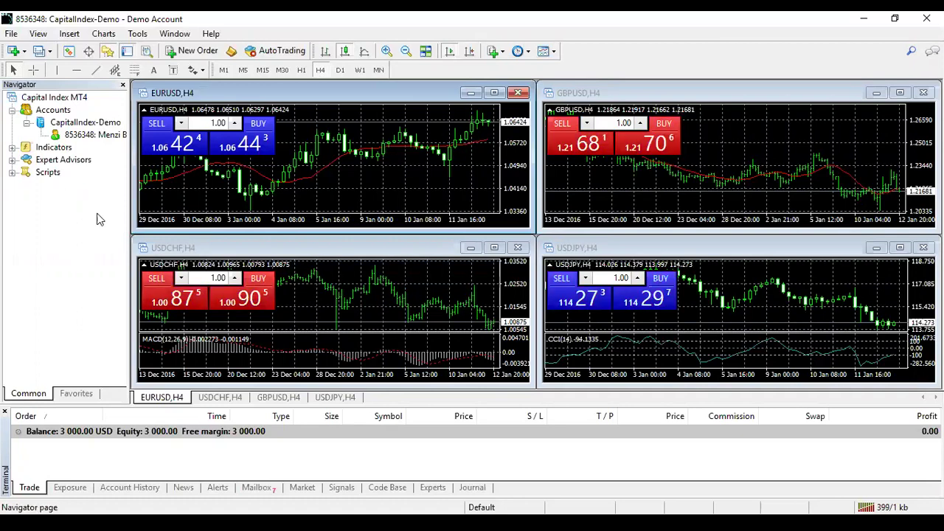
{"action": "left_click", "coordinate": [123, 86]}
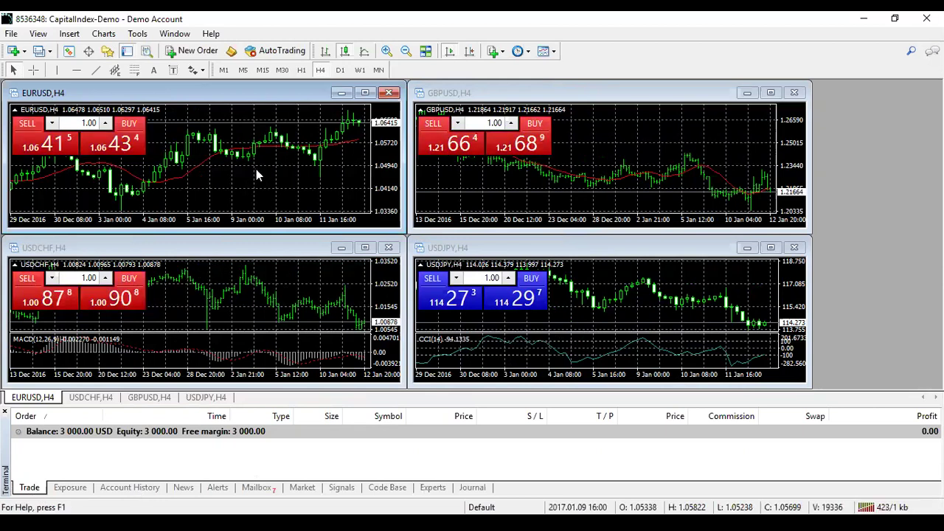
- Activate One-Click Trading from the EURUSD chart by accepting its terms and conditions
{"action": "left_click", "coordinate": [120, 147]}
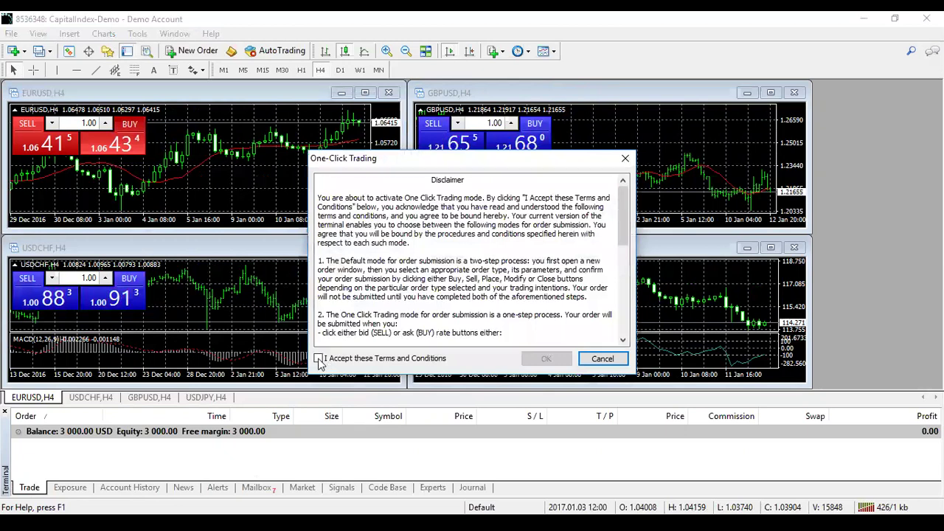
{"action": "left_click", "coordinate": [319, 359]}
{"action": "left_click", "coordinate": [543, 359]}
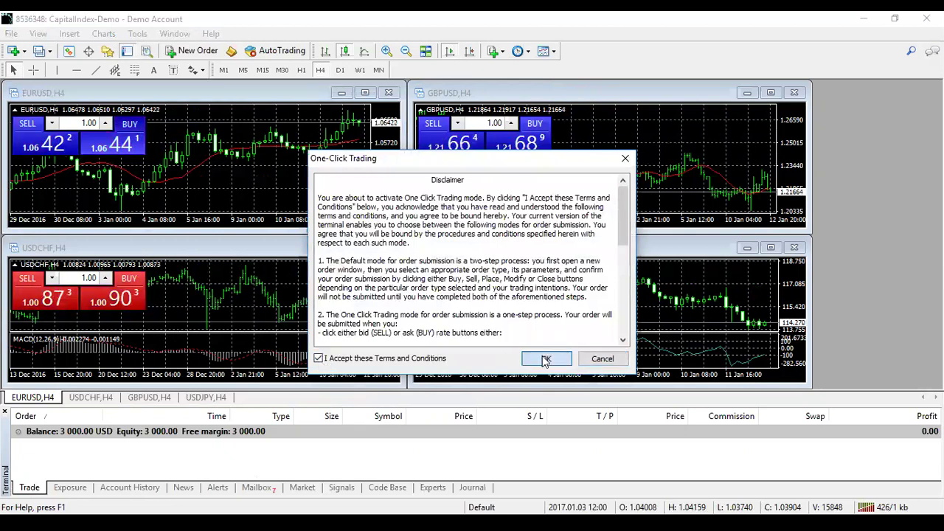
- Buy 1.00 lot of EURUSD at market price and close that position
{"action": "left_click", "coordinate": [125, 148]}
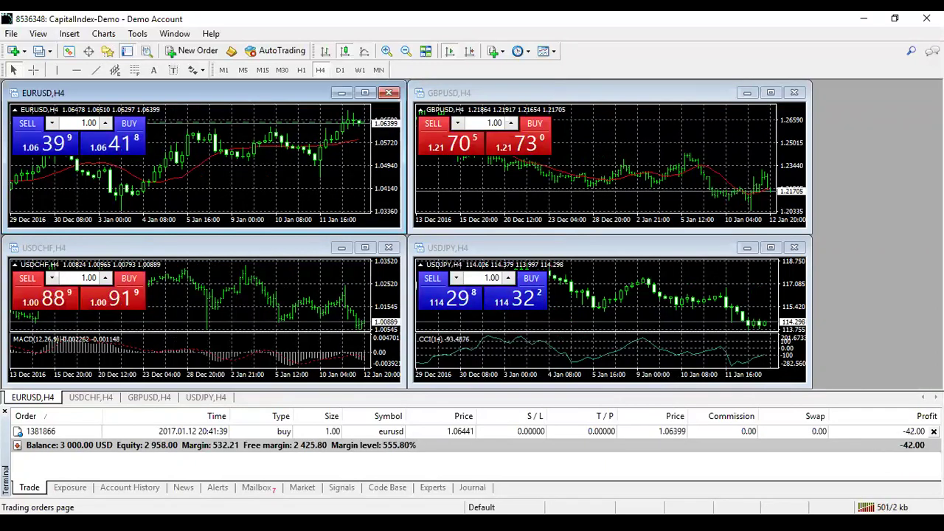
{"action": "left_click", "coordinate": [934, 431]}
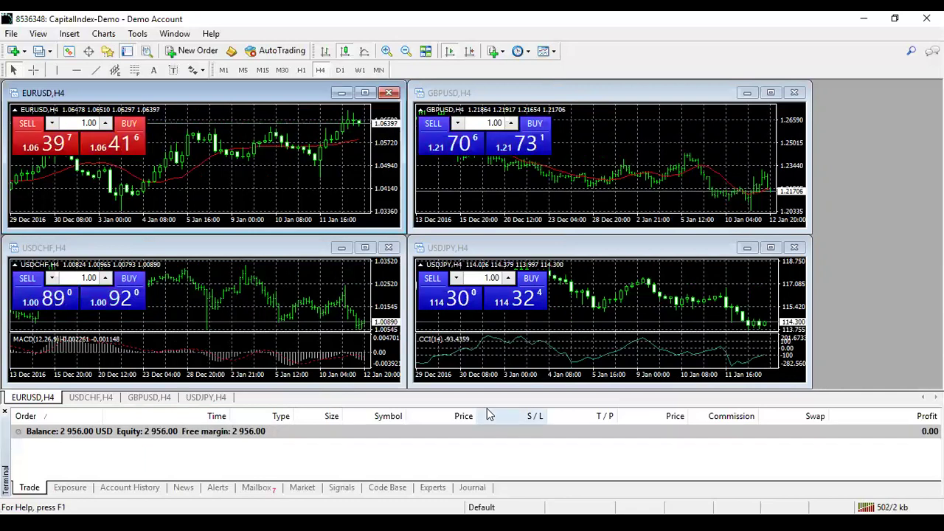
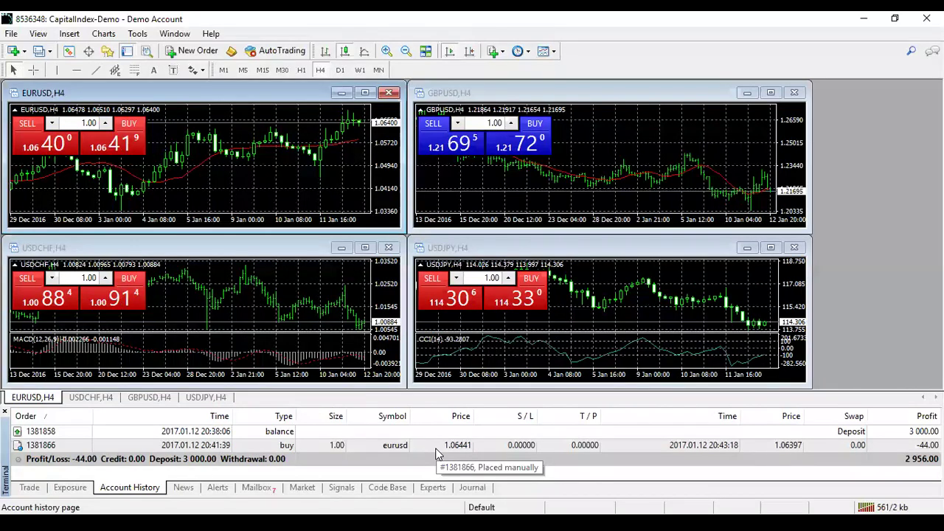
- Review the closed EURUSD trade and its report options in the account history, then return to the open trades overview
{"action": "left_click", "coordinate": [435, 445]}
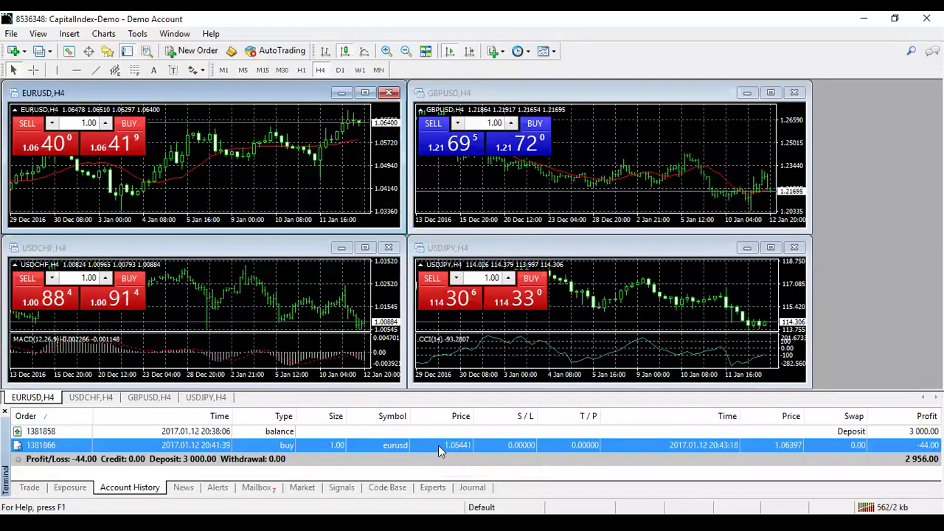
{"action": "right_click", "coordinate": [438, 445]}
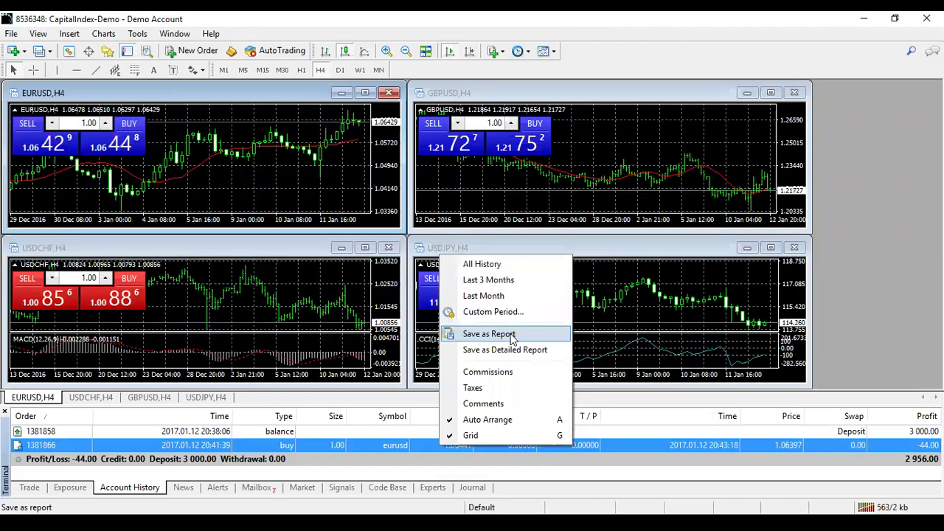
{"action": "left_click", "coordinate": [654, 465]}
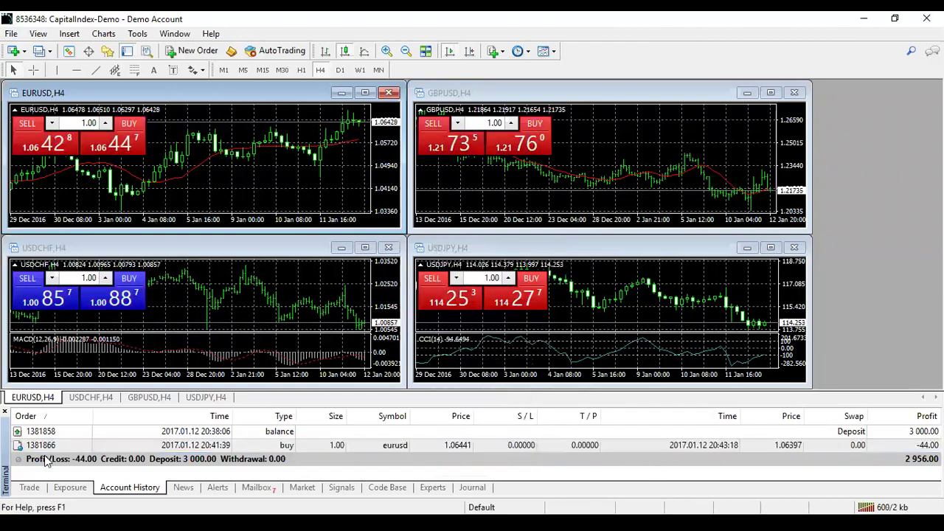
{"action": "left_click", "coordinate": [33, 487]}
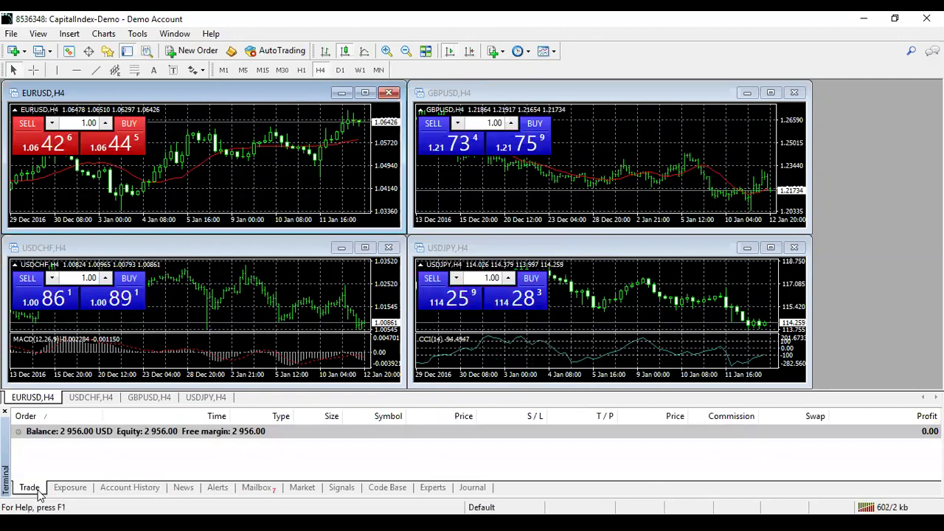
- Check the account history once more, then close the Terminal window and maximize the EURUSD chart
{"action": "left_click", "coordinate": [135, 488]}
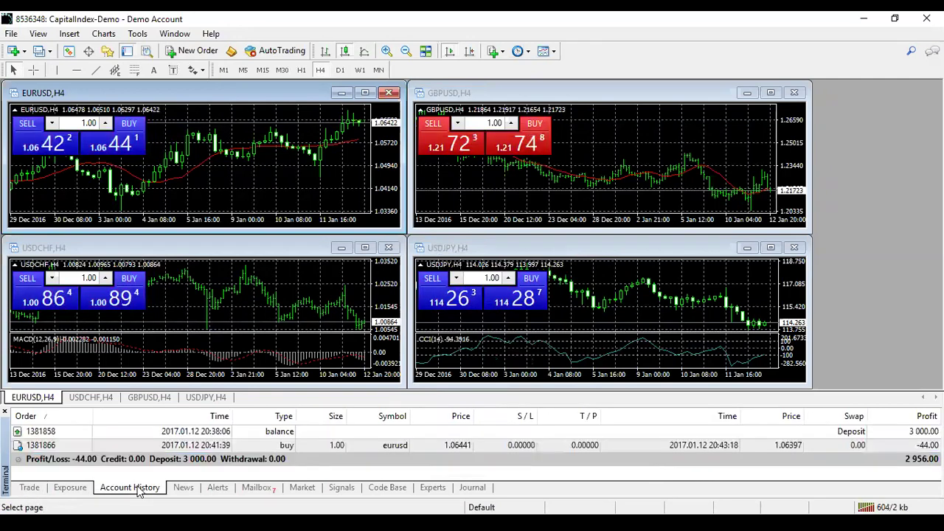
{"action": "left_click", "coordinate": [5, 416]}
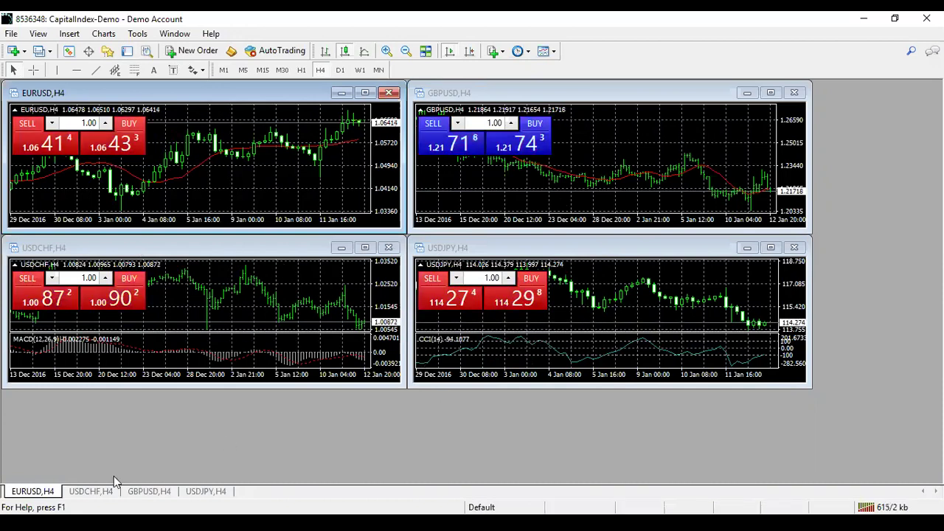
{"action": "left_click", "coordinate": [366, 93]}
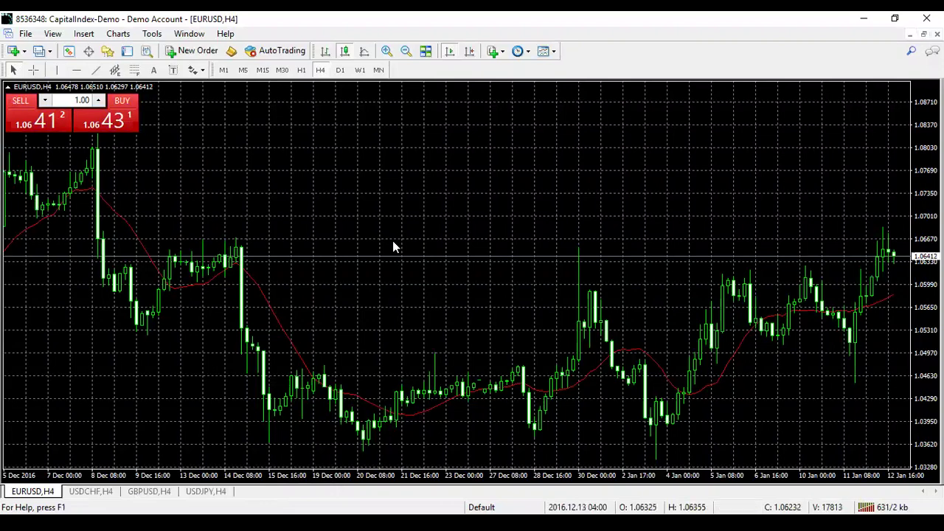
- Look through the maximized USDCHF, GBPUSD and USDJPY charts one after another
{"action": "left_click", "coordinate": [99, 492]}
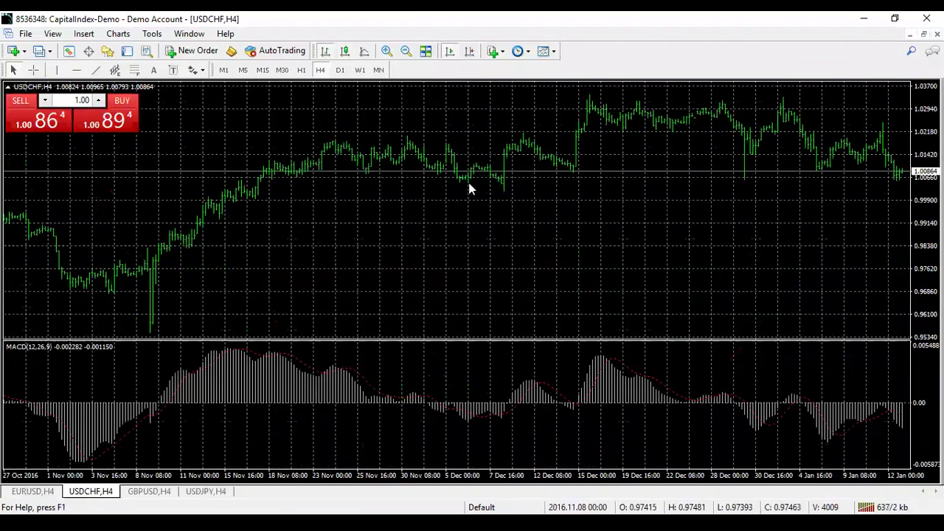
{"action": "left_click", "coordinate": [161, 492]}
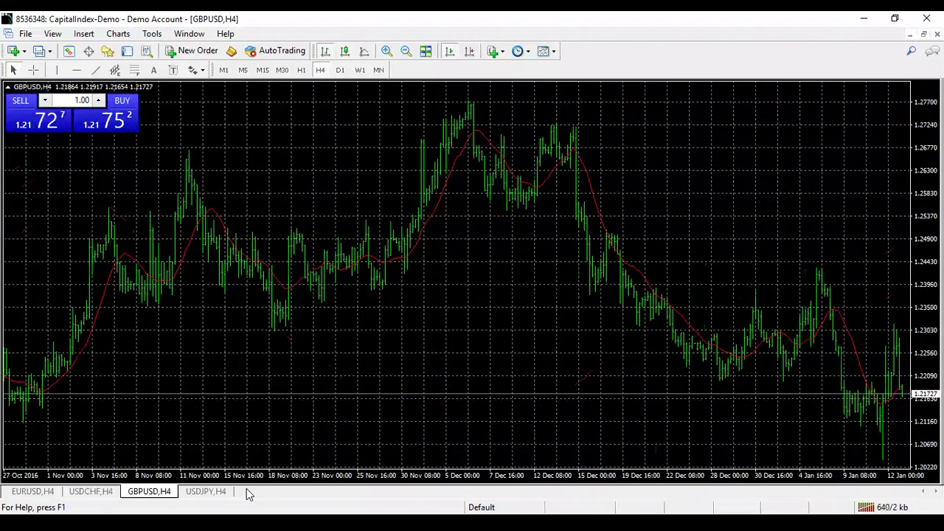
{"action": "left_click", "coordinate": [210, 492]}
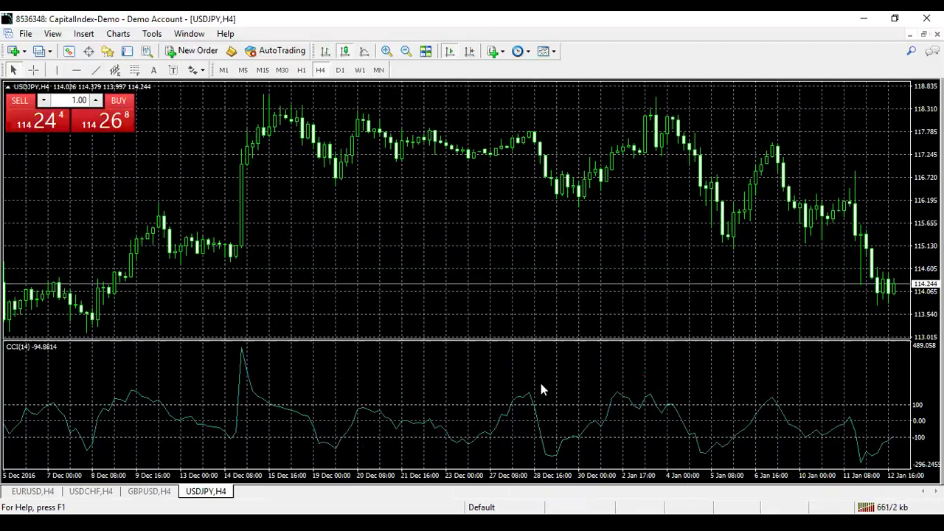
- Hide the grid on the USDJPY chart and delete its CCI indicator window
{"action": "right_click", "coordinate": [447, 220]}
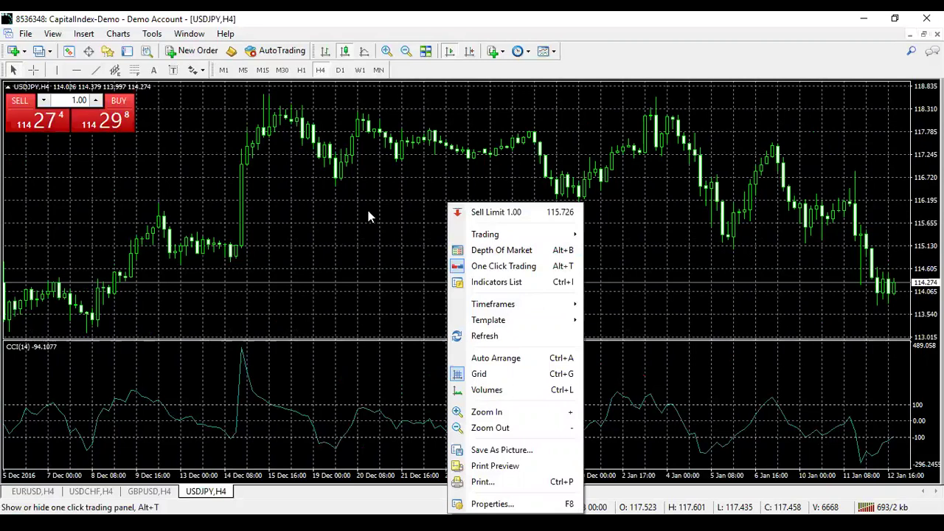
{"action": "left_click", "coordinate": [502, 380]}
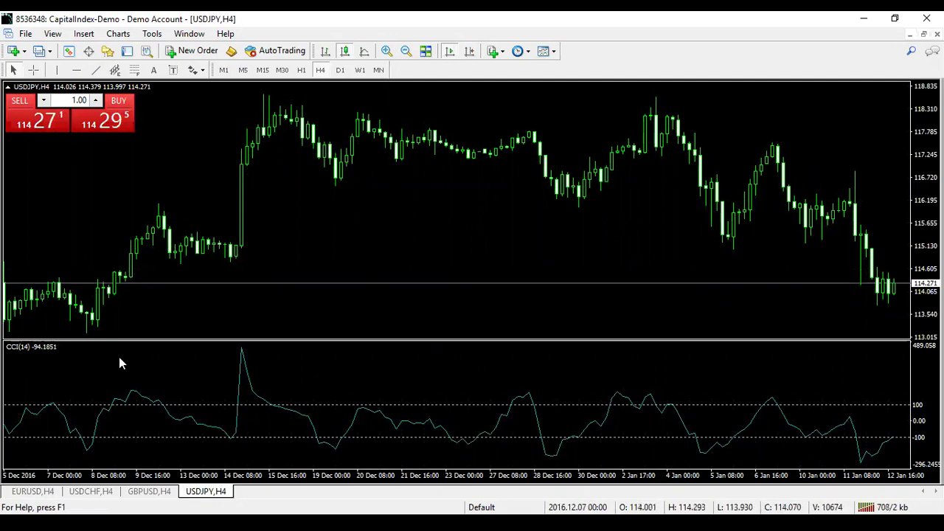
{"action": "right_click", "coordinate": [515, 391]}
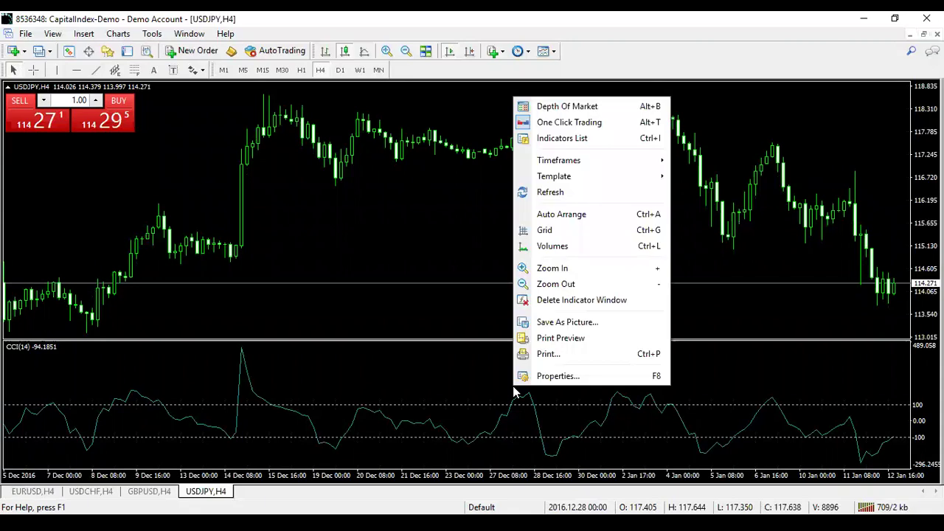
{"action": "left_click", "coordinate": [582, 309]}
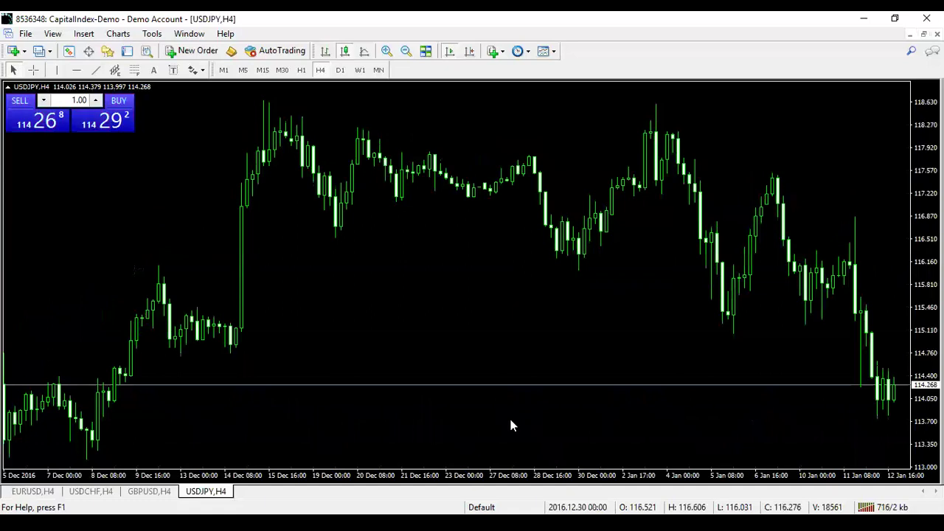
- Set the USDJPY chart colors to Red for Bar Down, Lime for Bull candle and Red for Bear candle
{"action": "right_click", "coordinate": [443, 228]}
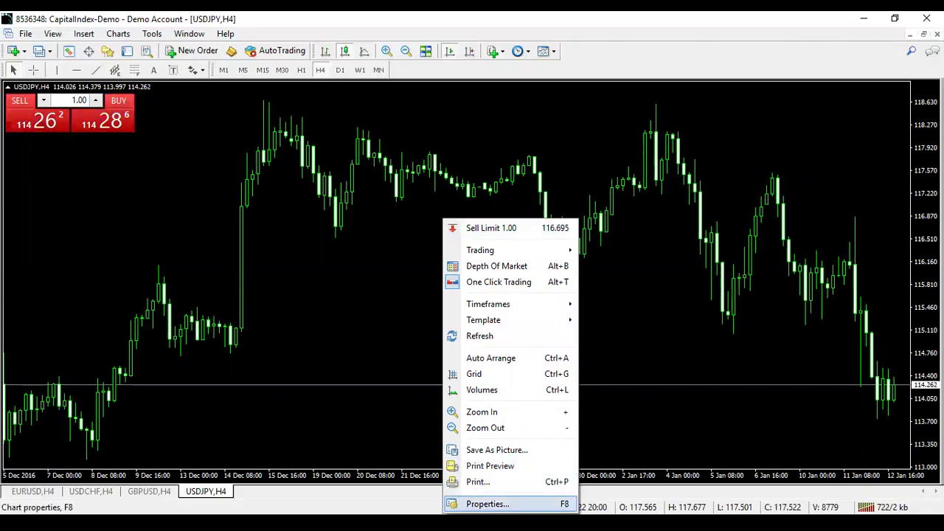
{"action": "left_click", "coordinate": [487, 504]}
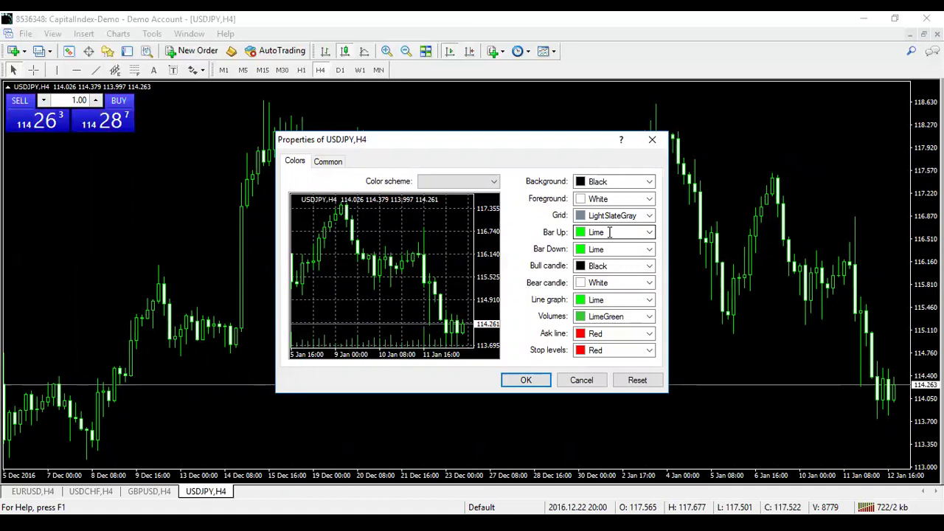
{"action": "left_click", "coordinate": [650, 250]}
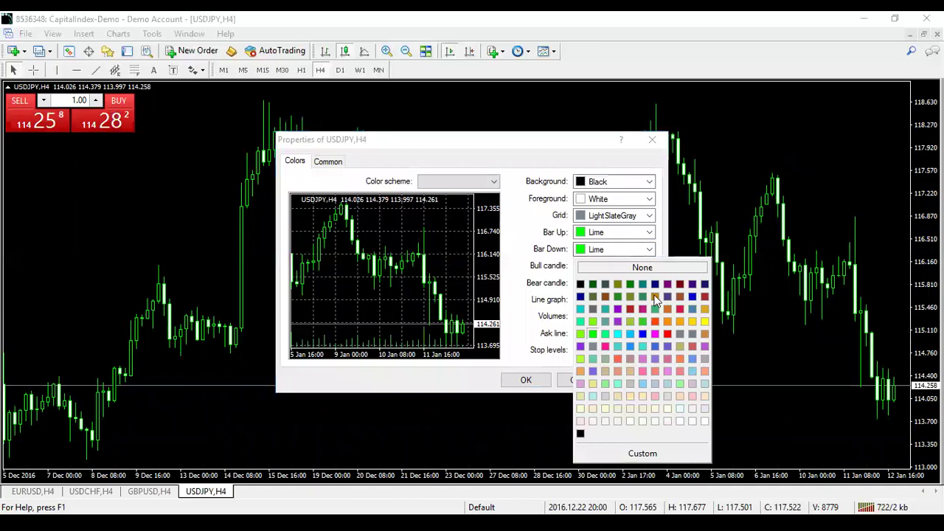
{"action": "left_click", "coordinate": [668, 334]}
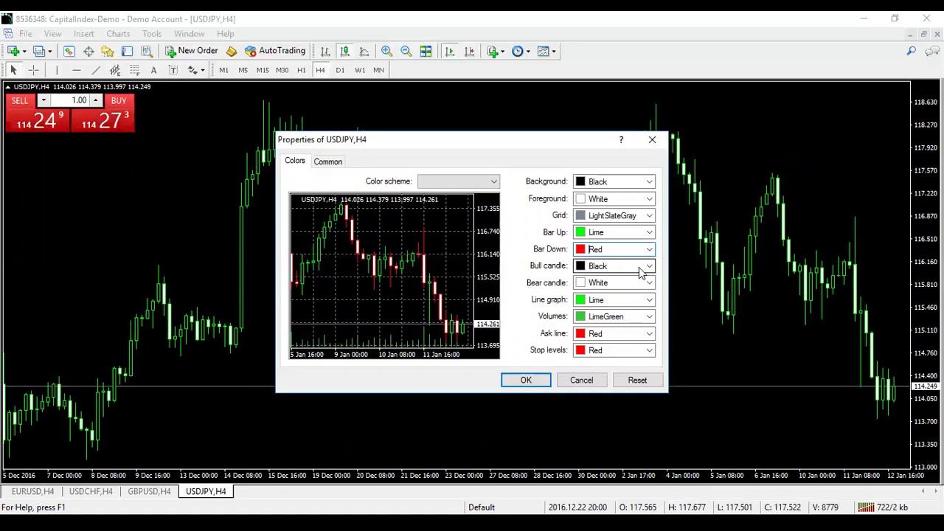
{"action": "left_click", "coordinate": [650, 266]}
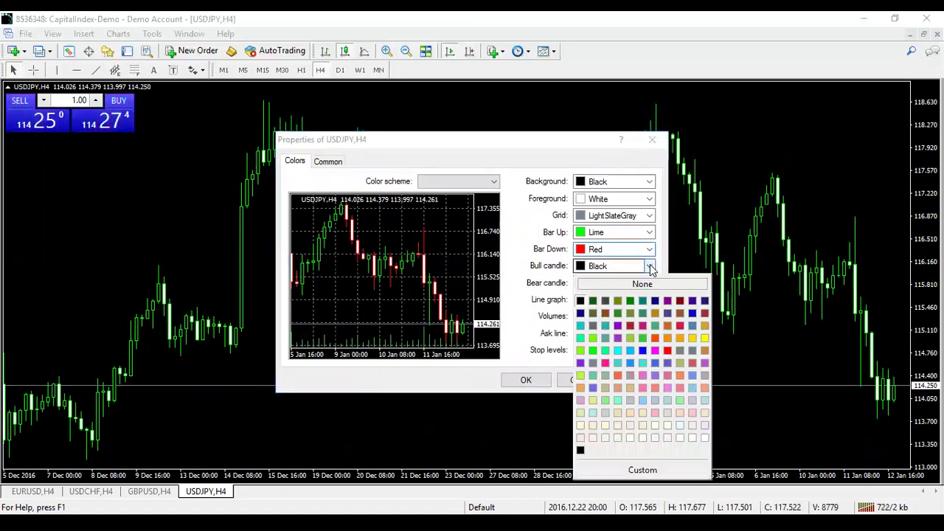
{"action": "left_click", "coordinate": [596, 352]}
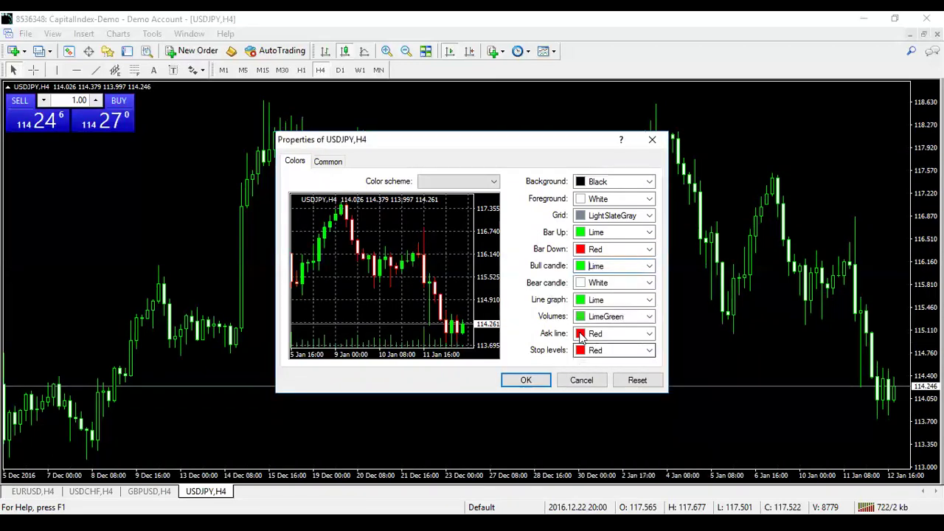
{"action": "left_click", "coordinate": [650, 284]}
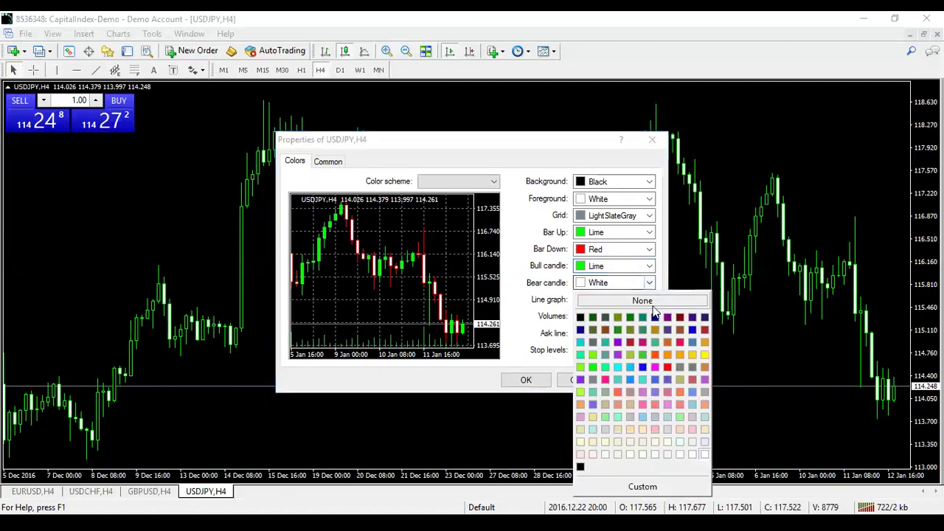
{"action": "left_click", "coordinate": [669, 369]}
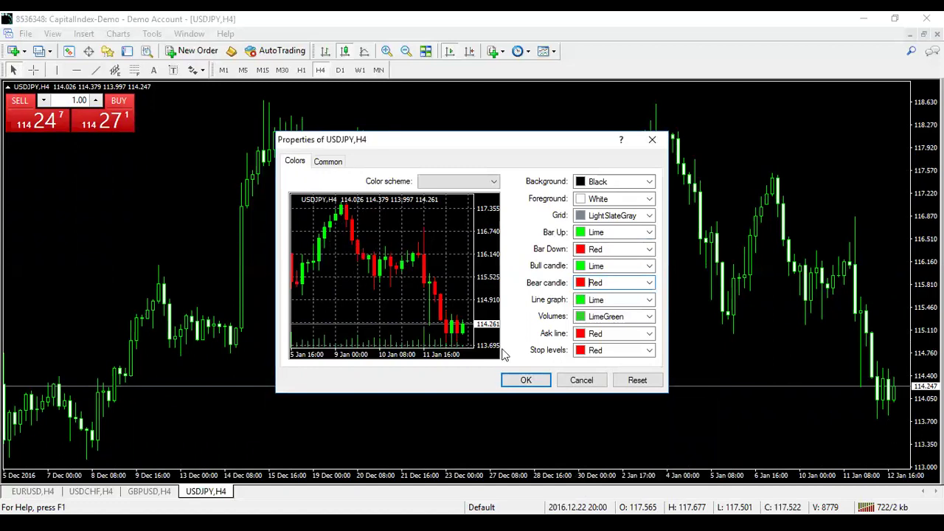
{"action": "left_click", "coordinate": [526, 381]}
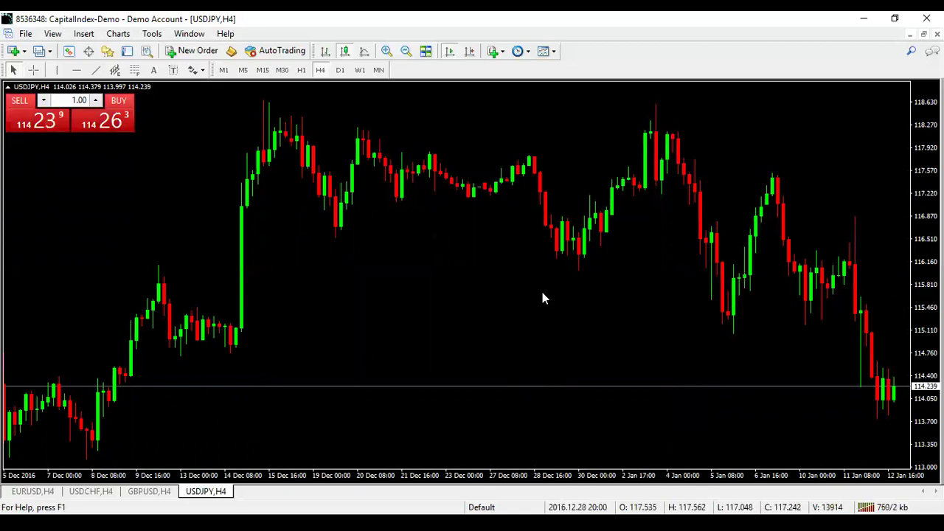
- Switch the USDJPY chart to the H1 timeframe and show its period separators
{"action": "left_click", "coordinate": [302, 71]}
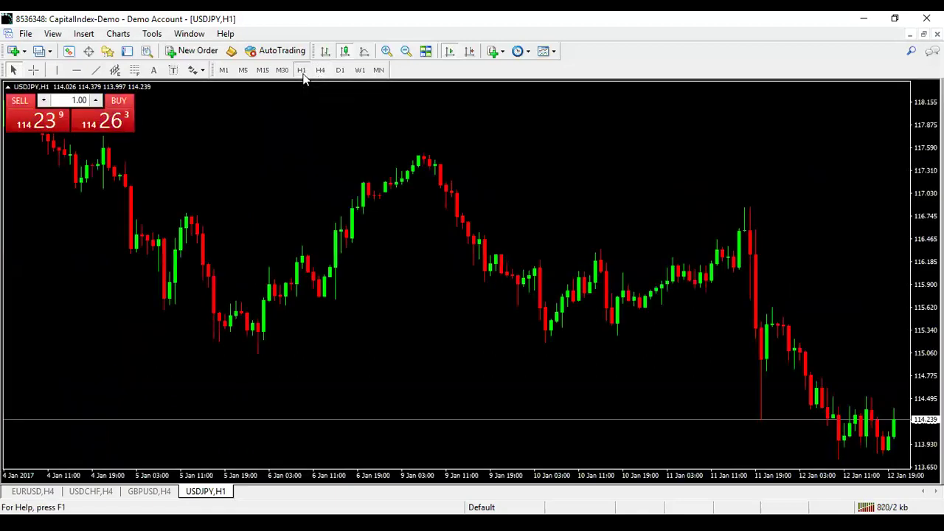
{"action": "left_click", "coordinate": [405, 51]}
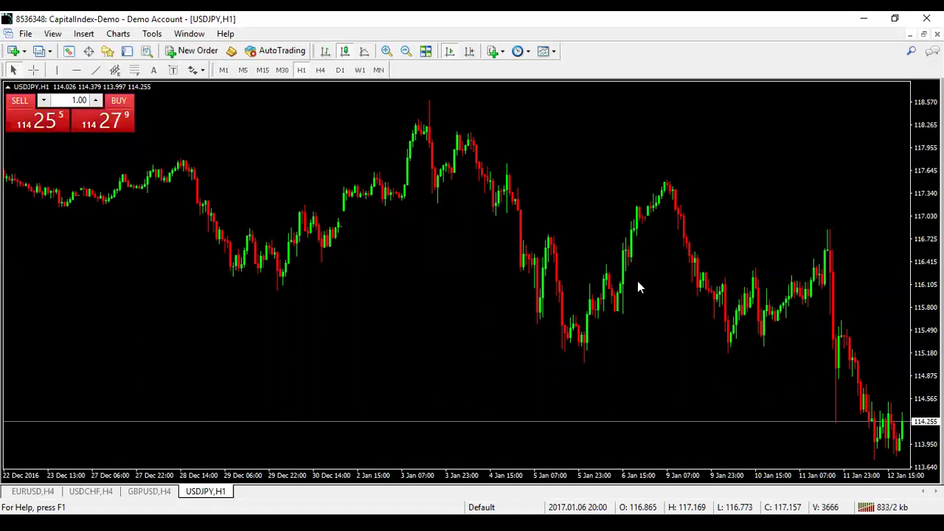
{"action": "key", "text": "ctrl+g"}
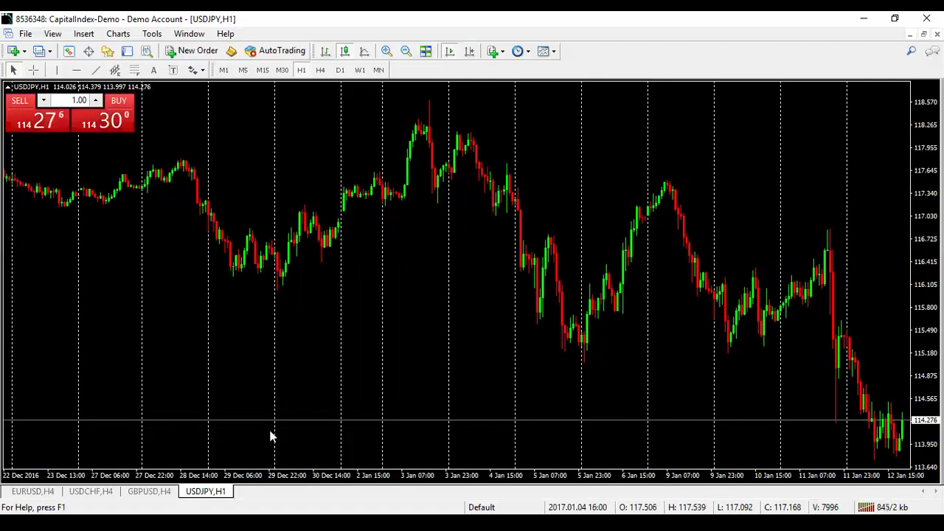
- Compare the appearance of the GBPUSD, USDCHF and EURUSD charts with the customized USDJPY chart
{"action": "left_click", "coordinate": [169, 494]}
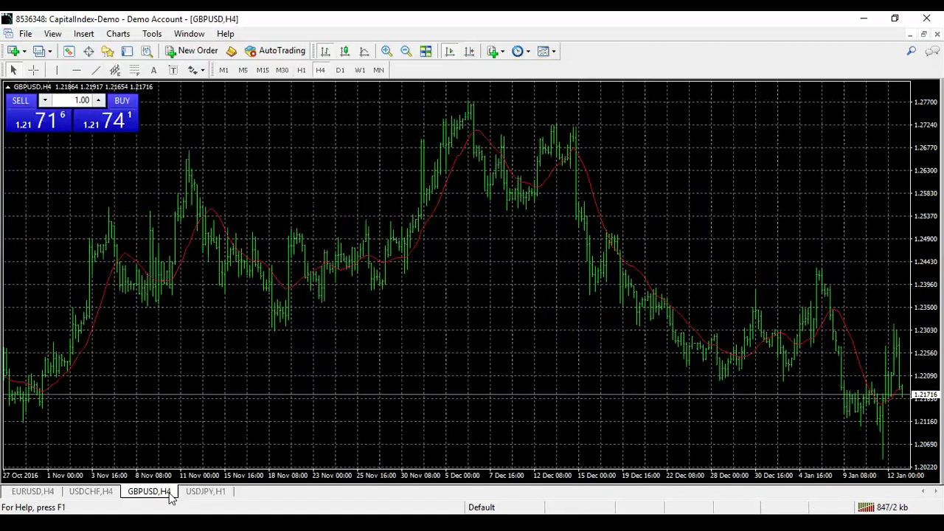
{"action": "left_click", "coordinate": [111, 494]}
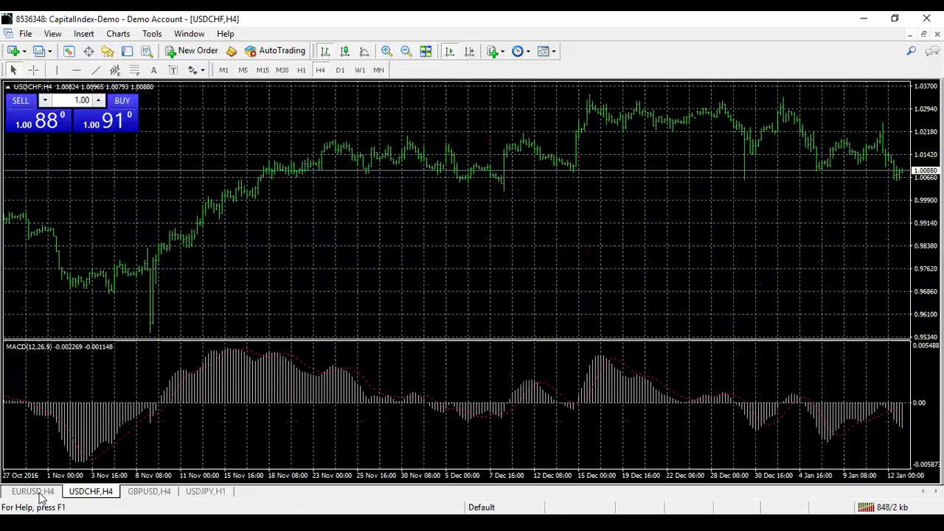
{"action": "left_click", "coordinate": [38, 493]}
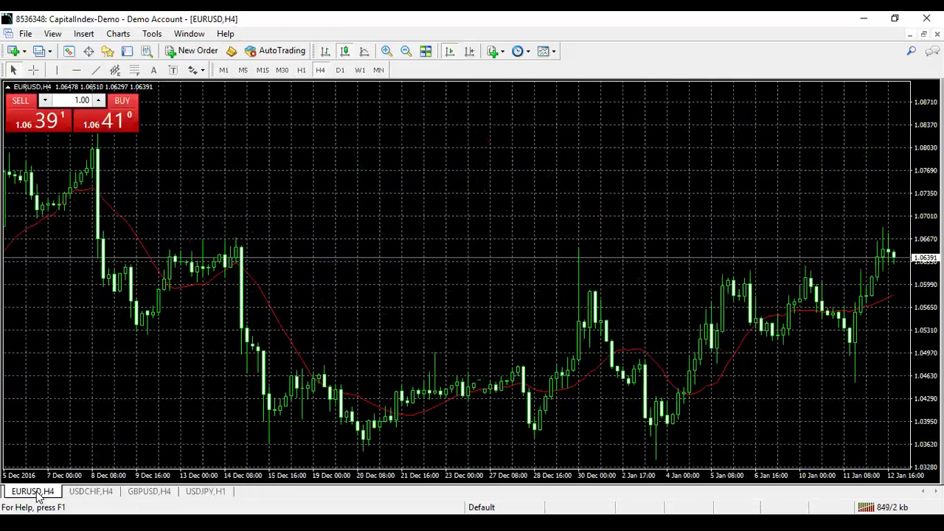
- Save the customized USDJPY chart as a template named with the owner's first name followed by "Template 1"
{"action": "left_click", "coordinate": [212, 495]}
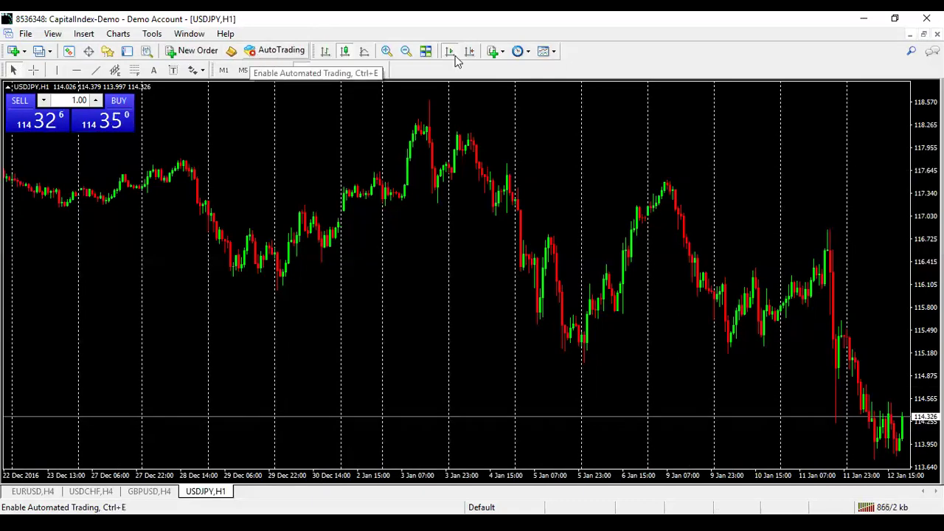
{"action": "left_click", "coordinate": [549, 54]}
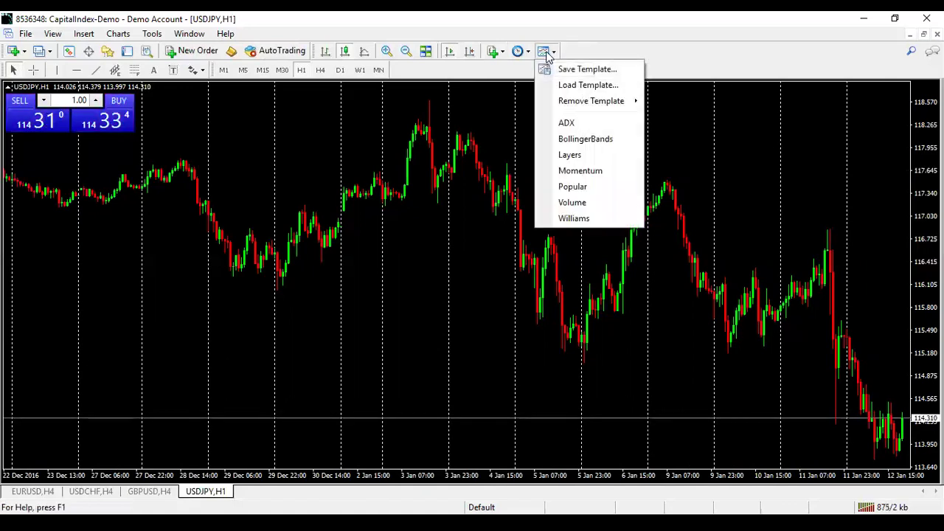
{"action": "left_click", "coordinate": [583, 70]}
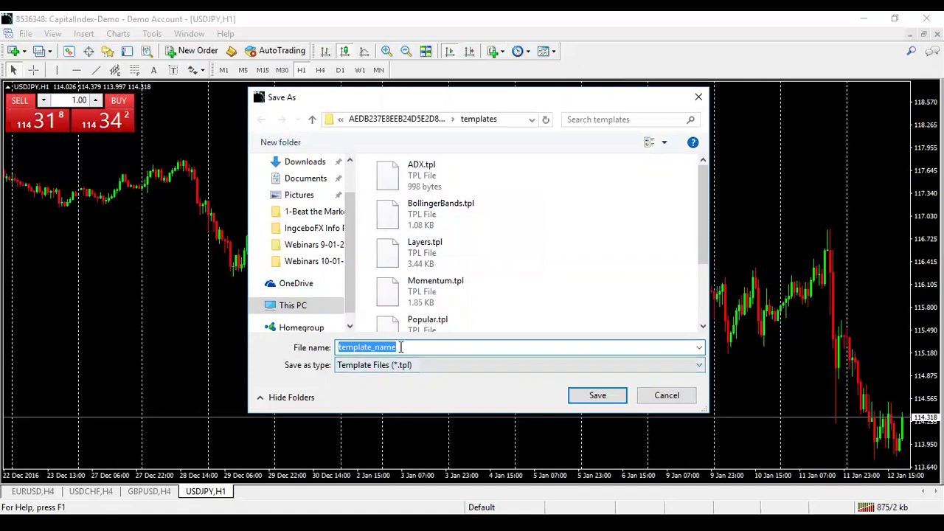
{"action": "type", "text": "Menz"}
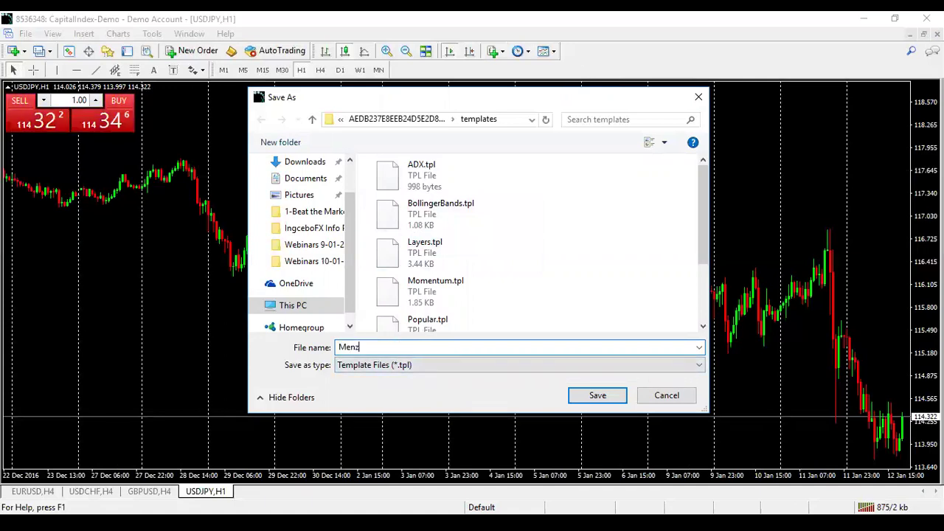
{"action": "type", "text": "i Teml"}
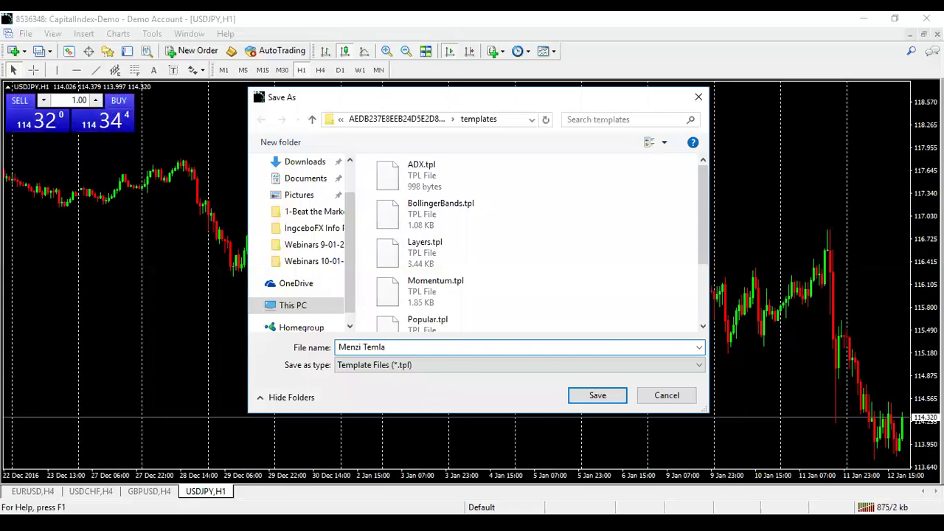
{"action": "type", "text": "plate 1"}
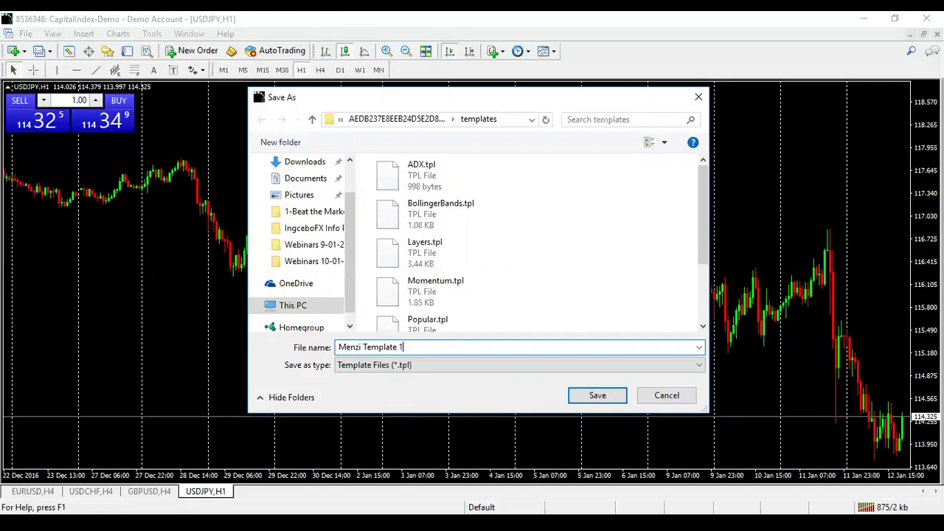
{"action": "left_click", "coordinate": [598, 396]}
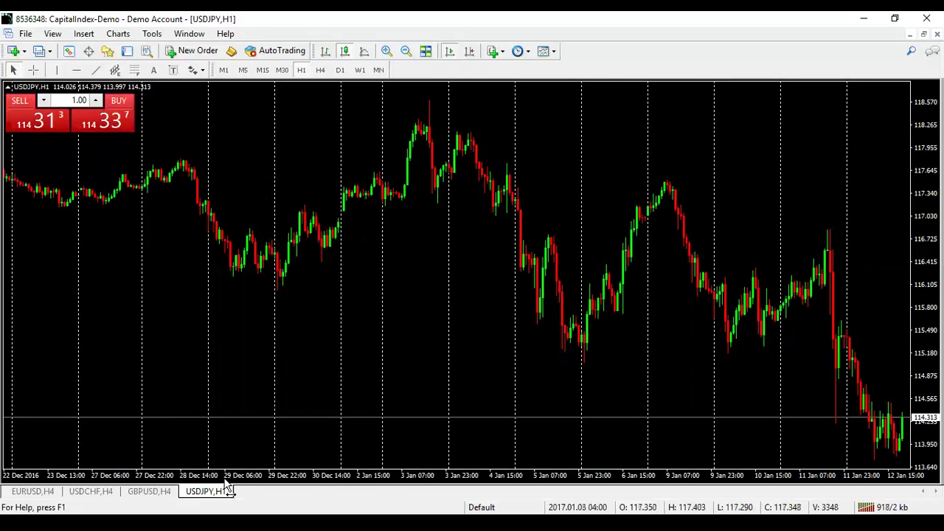
- Switch the GBPUSD chart to the H1 timeframe and apply the owner's saved "Template 1" chart template to it
{"action": "left_click", "coordinate": [156, 495]}
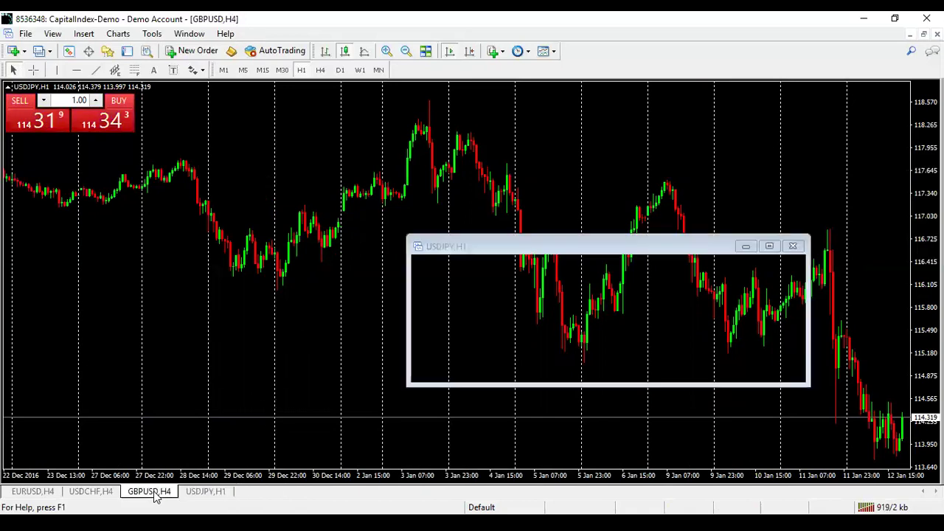
{"action": "left_click", "coordinate": [301, 69]}
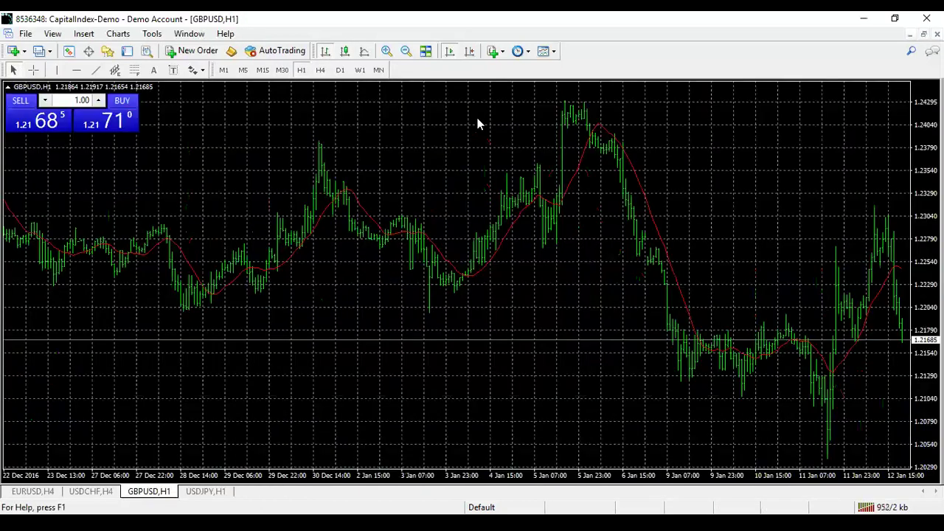
{"action": "left_click", "coordinate": [555, 53]}
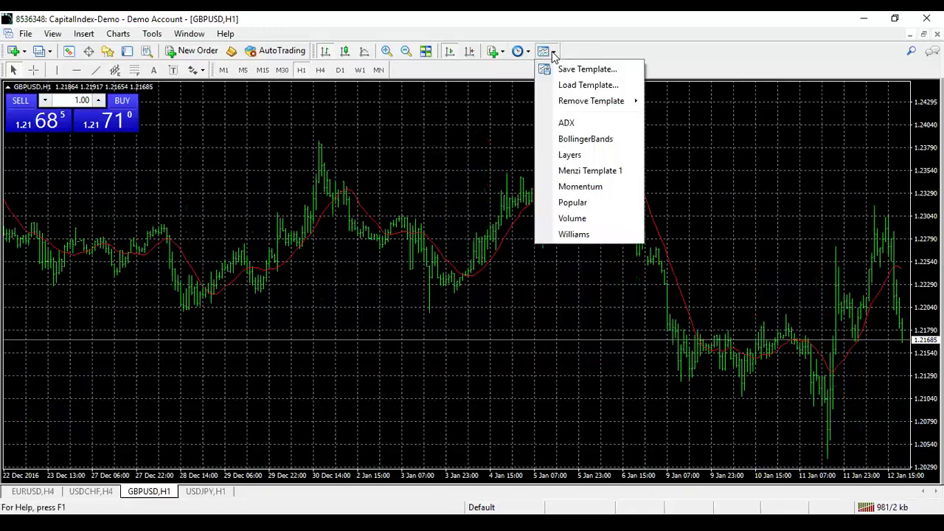
{"action": "left_click", "coordinate": [592, 173]}
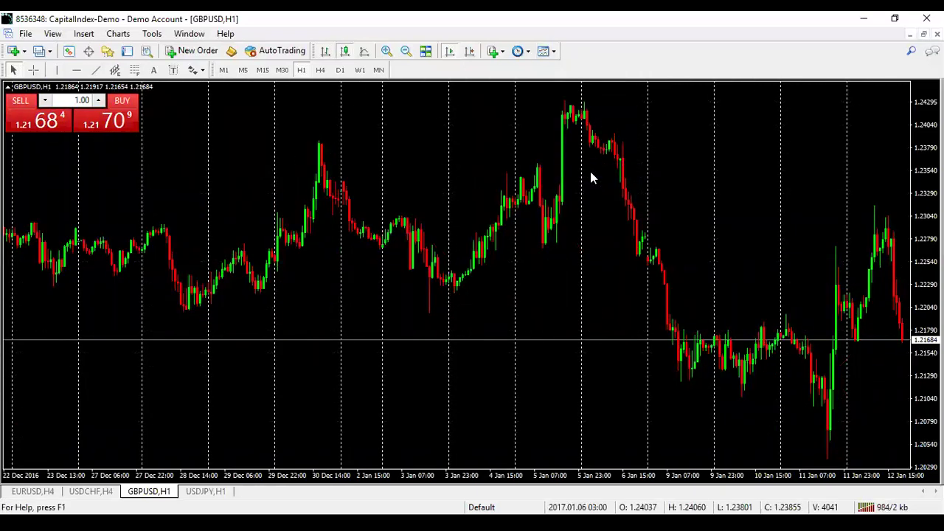
- Switch the USDCHF chart to the H1 timeframe and apply the owner's saved "Template 1" chart template to it
{"action": "left_click", "coordinate": [107, 490]}
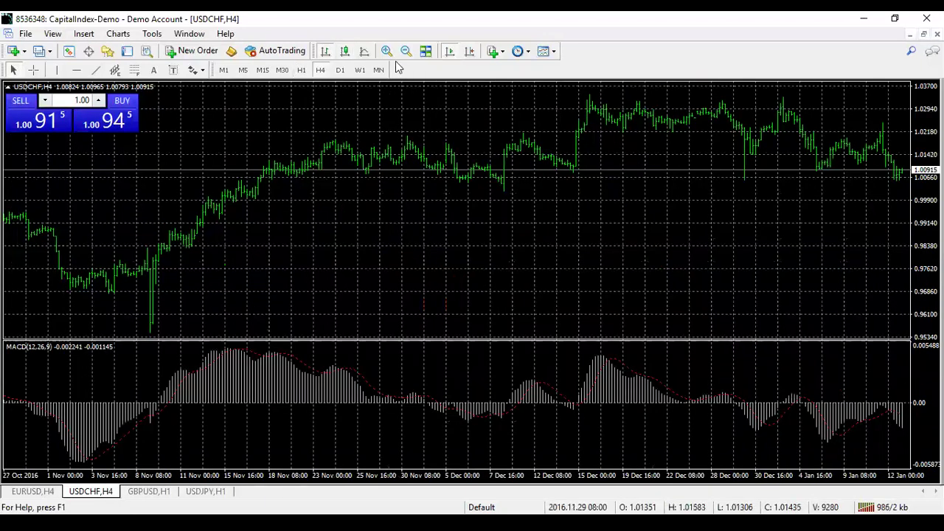
{"action": "left_click", "coordinate": [301, 69]}
{"action": "left_click", "coordinate": [555, 54]}
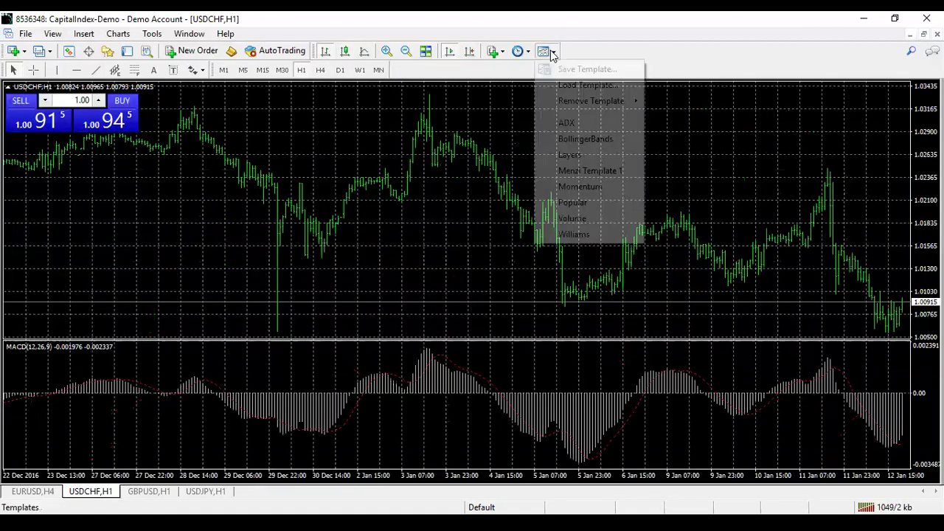
{"action": "left_click", "coordinate": [600, 171]}
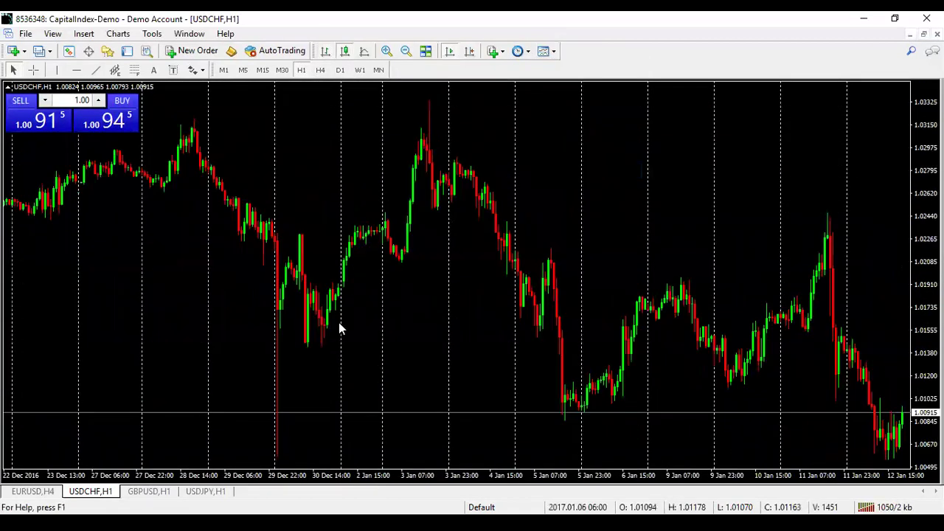
- Switch the EURUSD chart to the H1 timeframe and apply the owner's saved "Template 1" chart template to it
{"action": "left_click", "coordinate": [42, 494]}
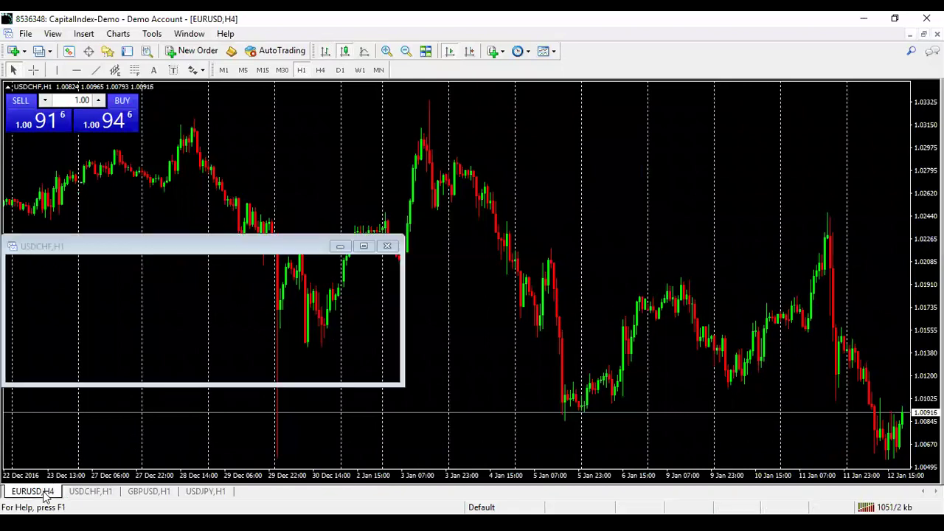
{"action": "left_click", "coordinate": [301, 69]}
{"action": "left_click", "coordinate": [555, 51]}
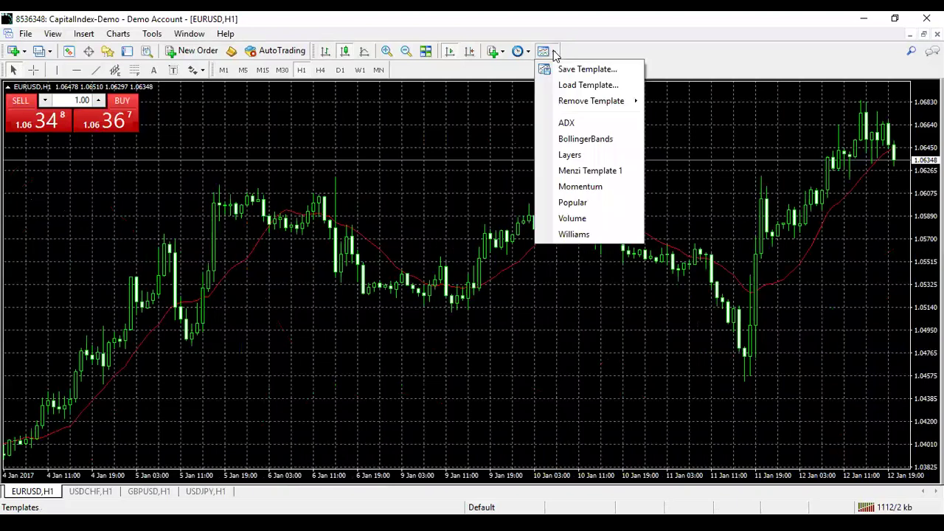
{"action": "left_click", "coordinate": [610, 174]}
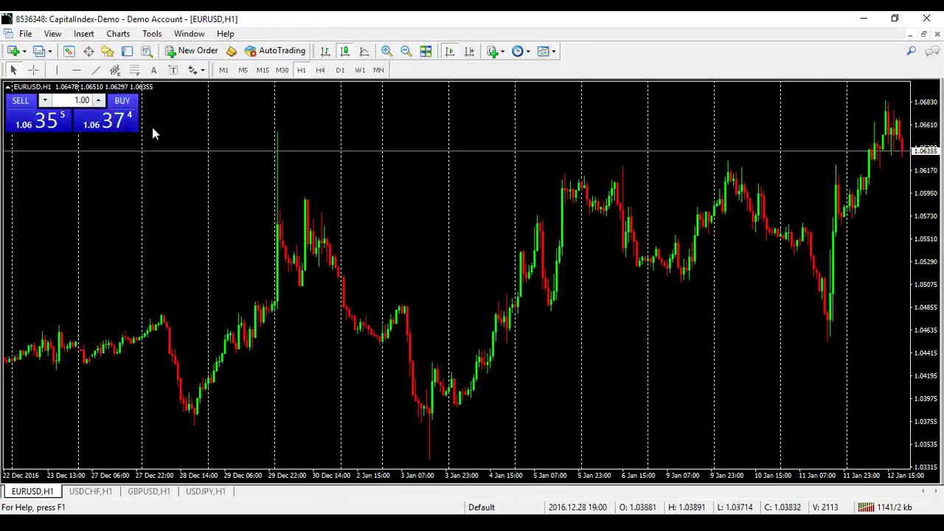
- Toggle the one-click trade panel on the EURUSD chart and leave it hidden
{"action": "left_click", "coordinate": [8, 88]}
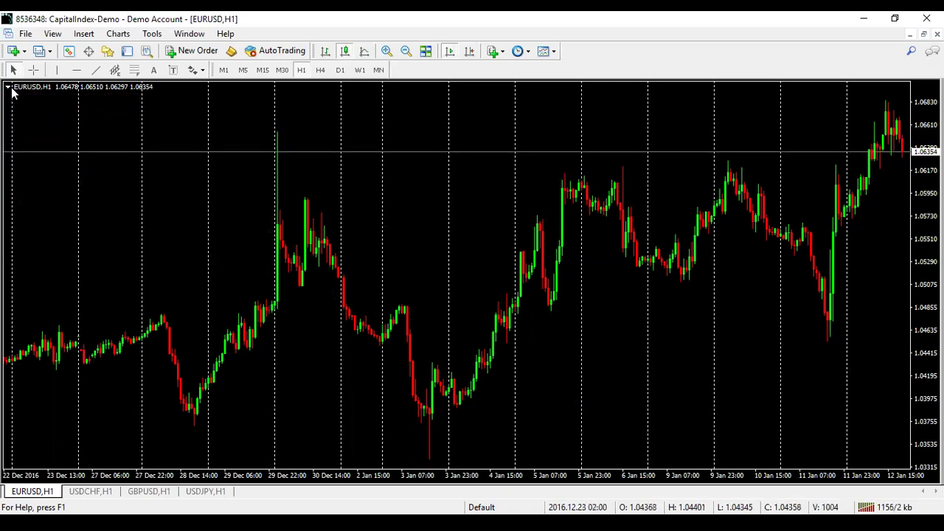
{"action": "left_click", "coordinate": [8, 89]}
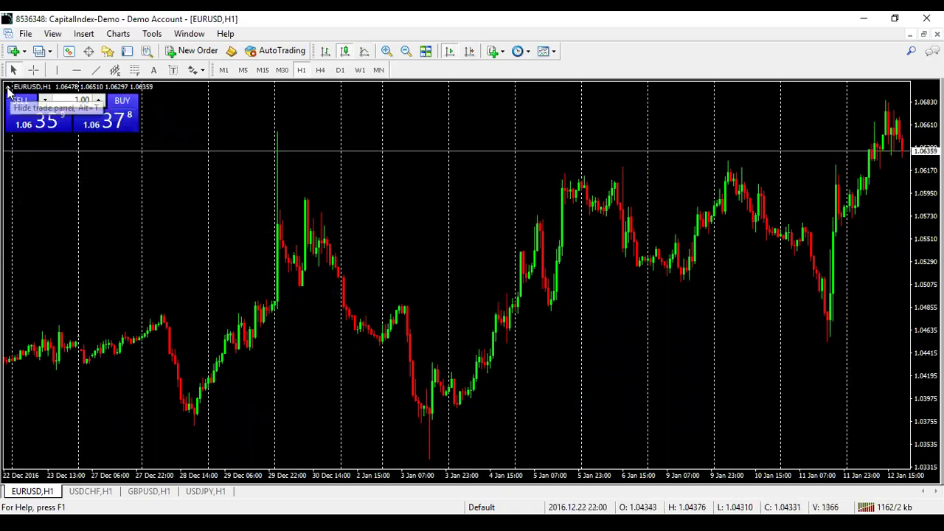
{"action": "left_click", "coordinate": [9, 88]}
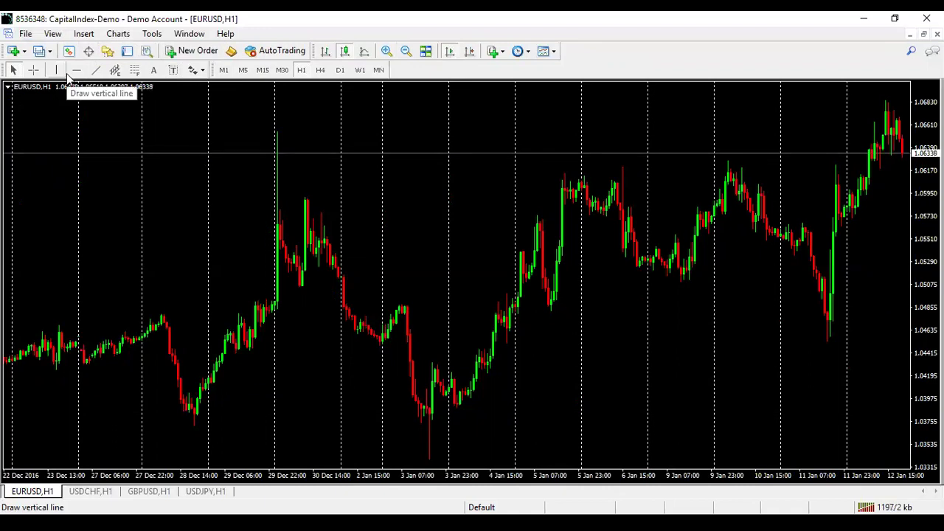
- Look over the file commands, and hide the Standard toolbar and bring it back
{"action": "left_click", "coordinate": [25, 34]}
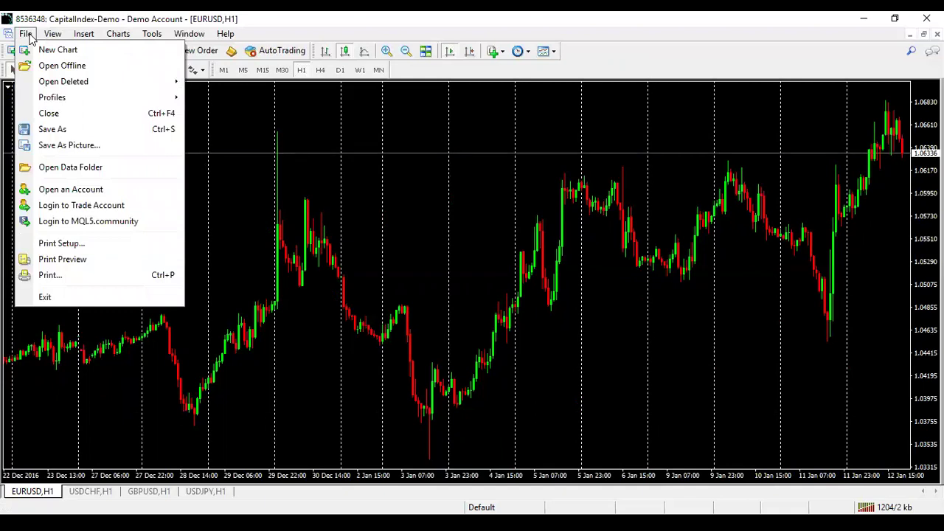
{"action": "mouse_move", "coordinate": [53, 35]}
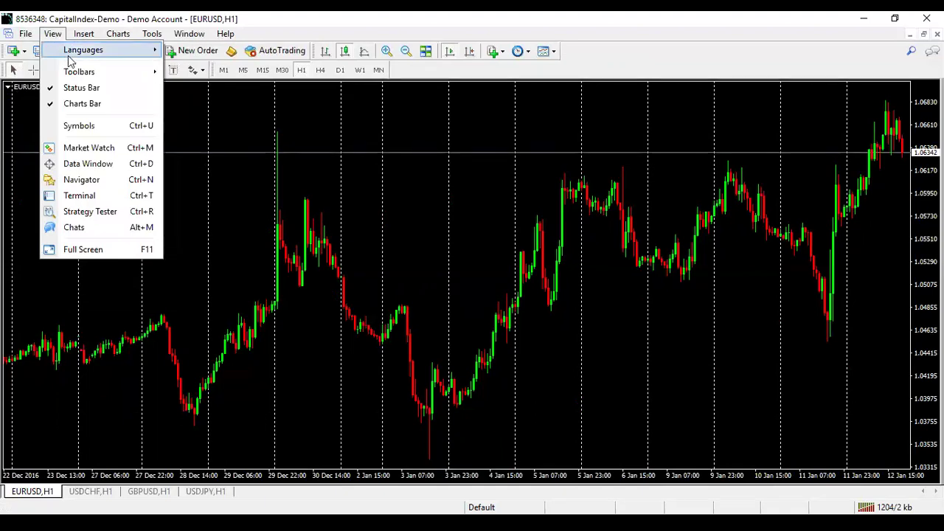
{"action": "mouse_move", "coordinate": [80, 73]}
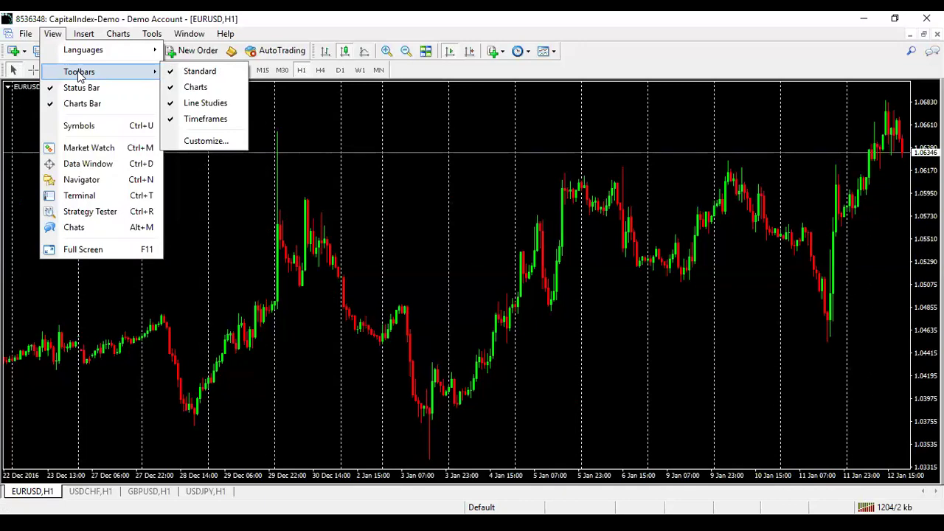
{"action": "left_click", "coordinate": [196, 73]}
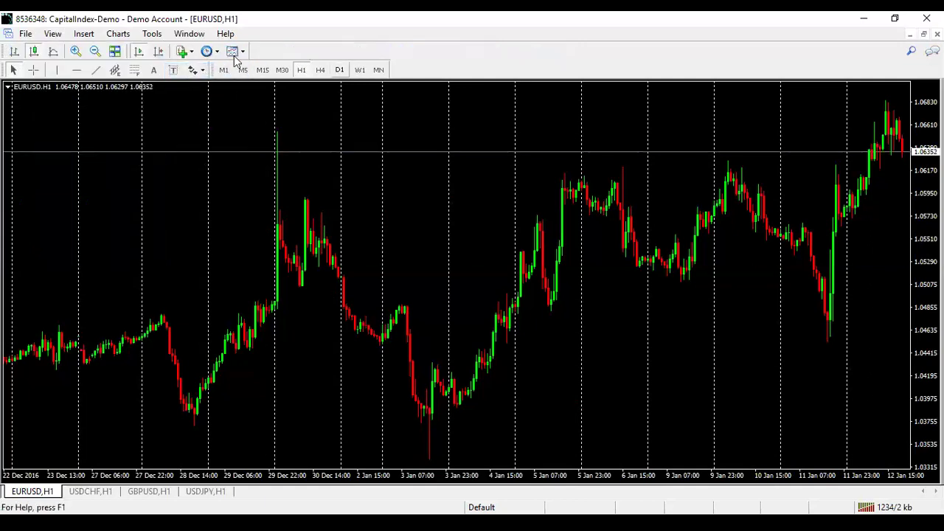
{"action": "left_click", "coordinate": [55, 34]}
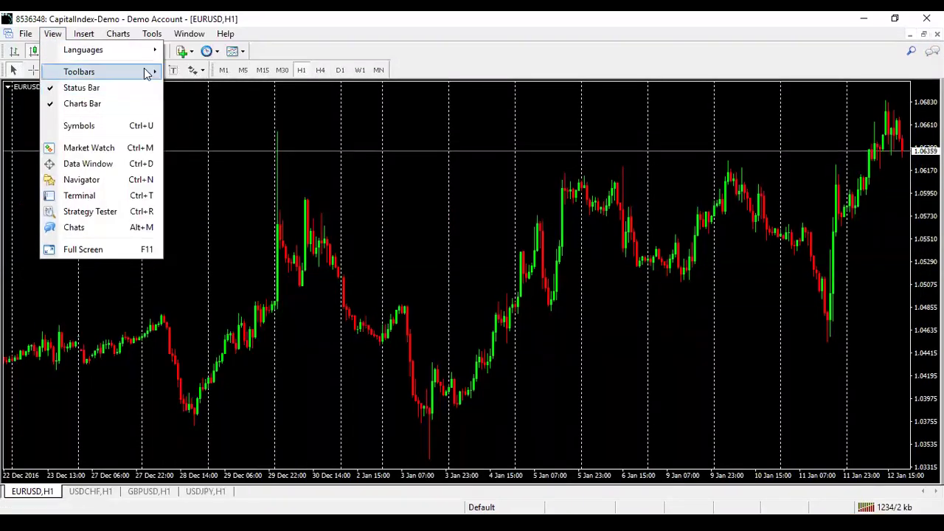
{"action": "mouse_move", "coordinate": [133, 72]}
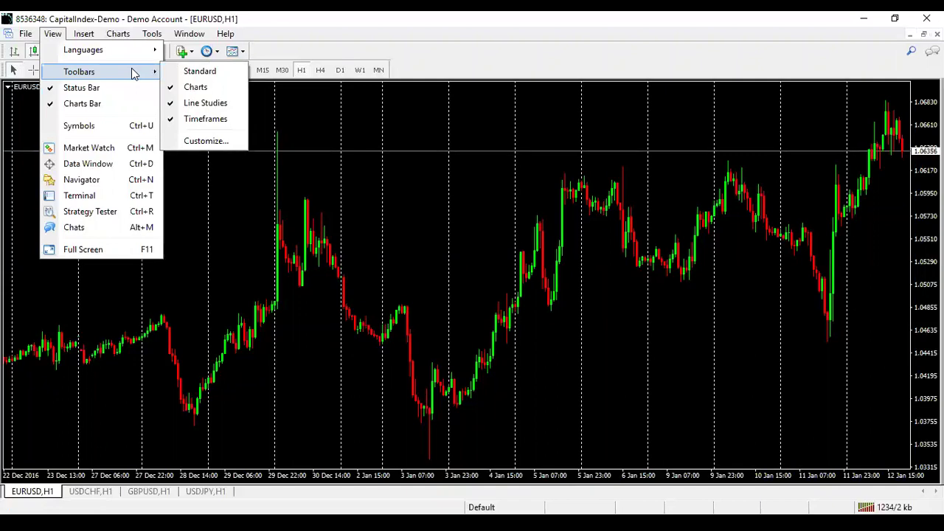
{"action": "left_click", "coordinate": [194, 71]}
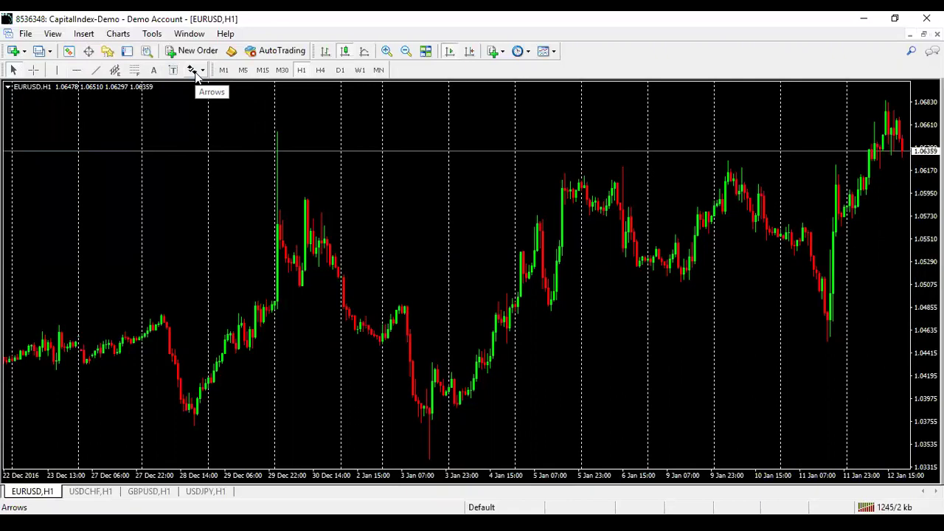
- Hide the Status Bar and show it again
{"action": "left_click", "coordinate": [53, 34]}
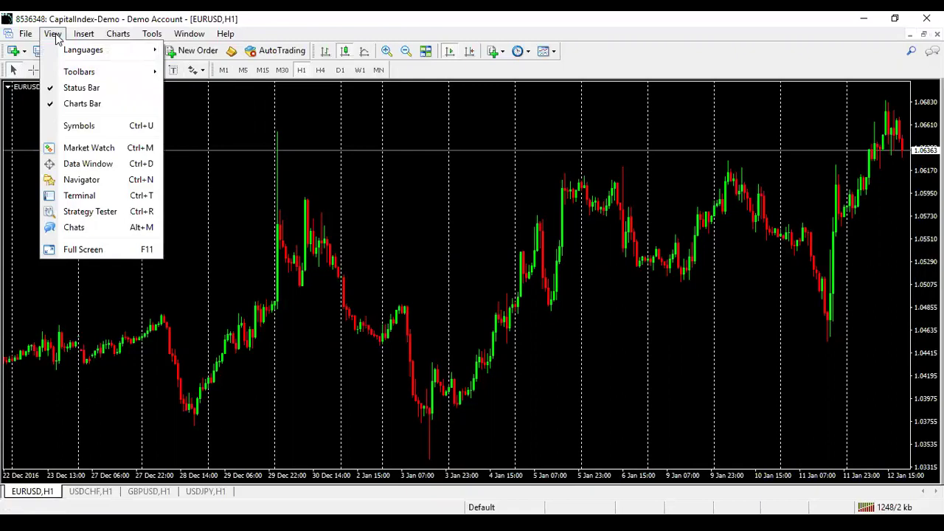
{"action": "left_click", "coordinate": [97, 88]}
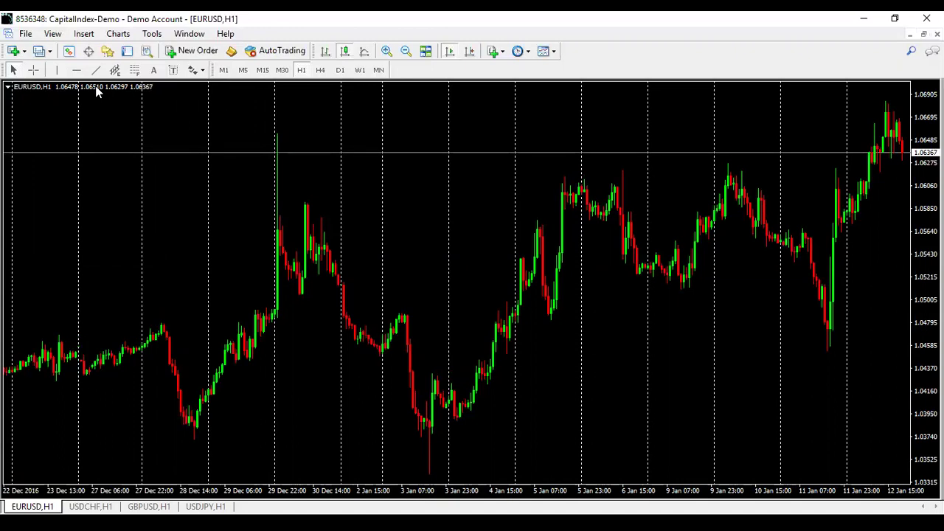
{"action": "left_click", "coordinate": [54, 34]}
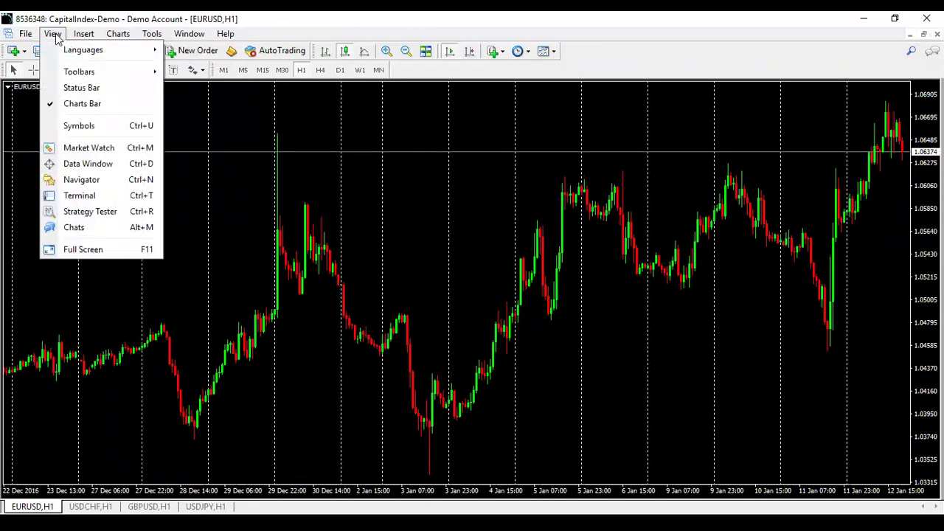
{"action": "left_click", "coordinate": [83, 88]}
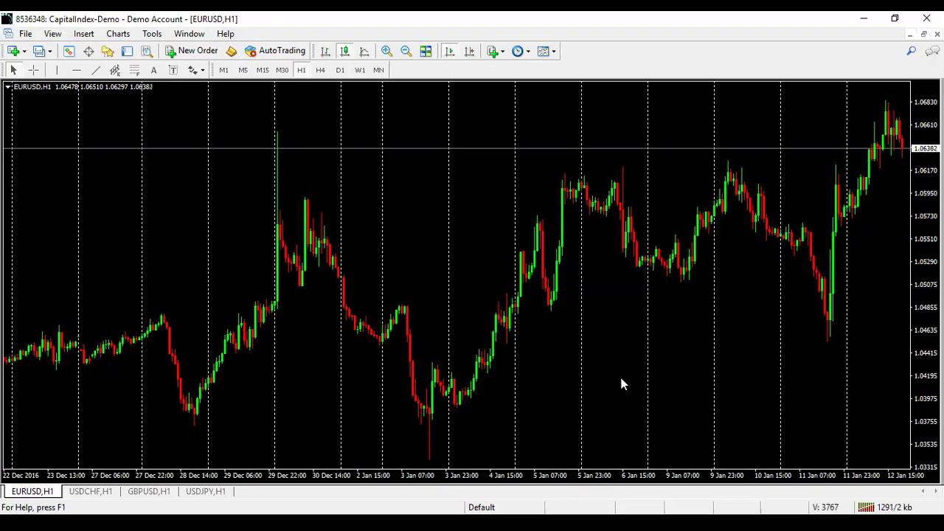
- Hide the Charts Bar with the chart tabs and show it again
{"action": "left_click", "coordinate": [52, 34]}
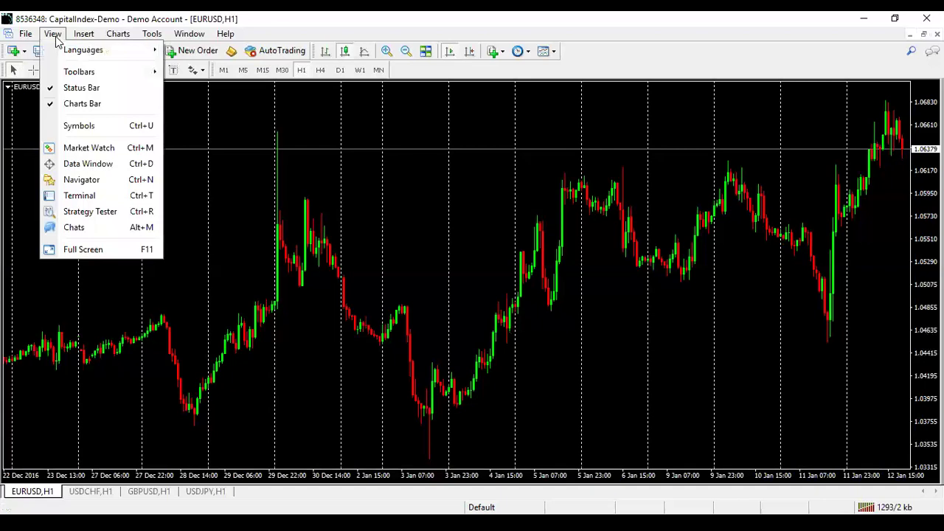
{"action": "left_click", "coordinate": [88, 104]}
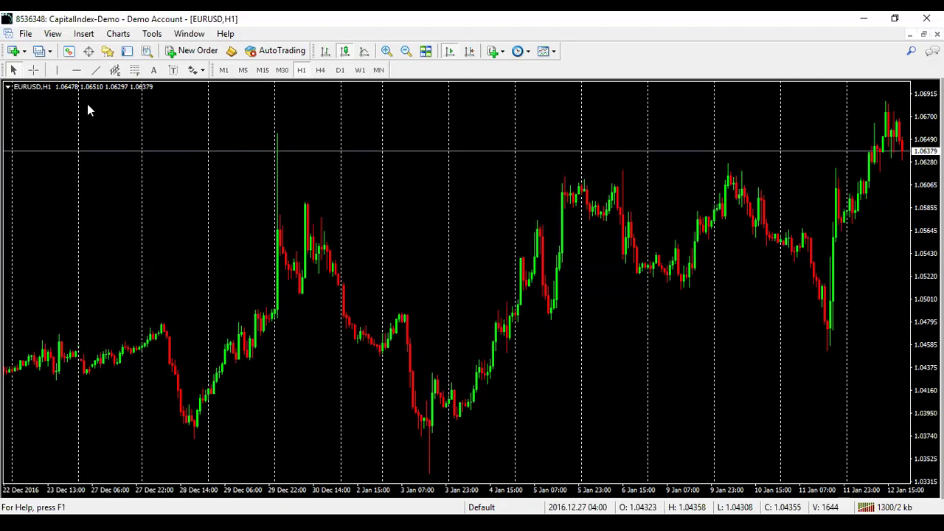
{"action": "left_click", "coordinate": [53, 34]}
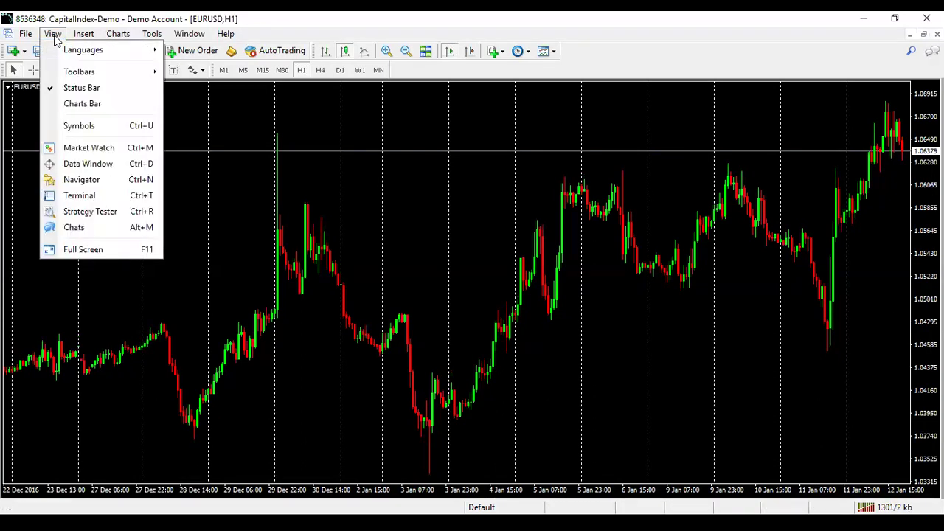
{"action": "left_click", "coordinate": [87, 104]}
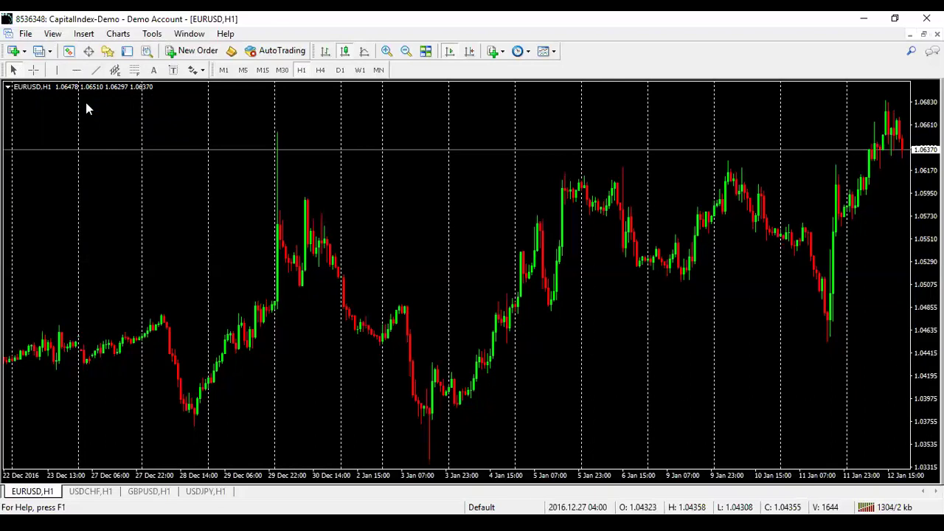
- Show the Market Watch and Navigator windows one after the other, closing each after a look
{"action": "left_click", "coordinate": [53, 35]}
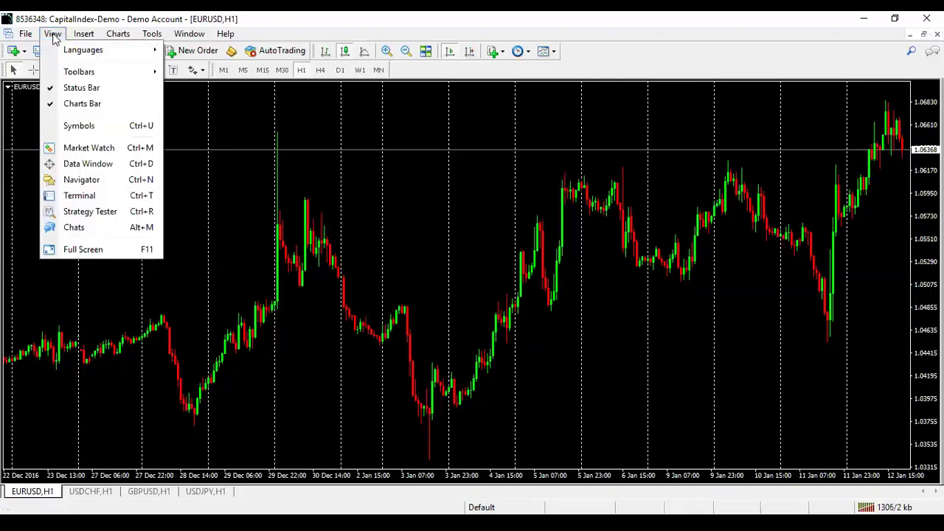
{"action": "left_click", "coordinate": [101, 151]}
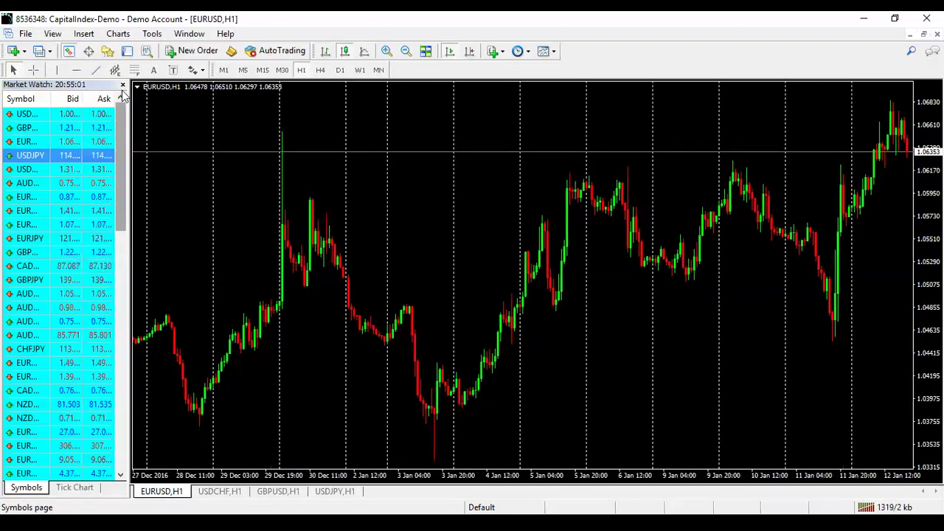
{"action": "left_click", "coordinate": [123, 84]}
{"action": "left_click", "coordinate": [53, 34]}
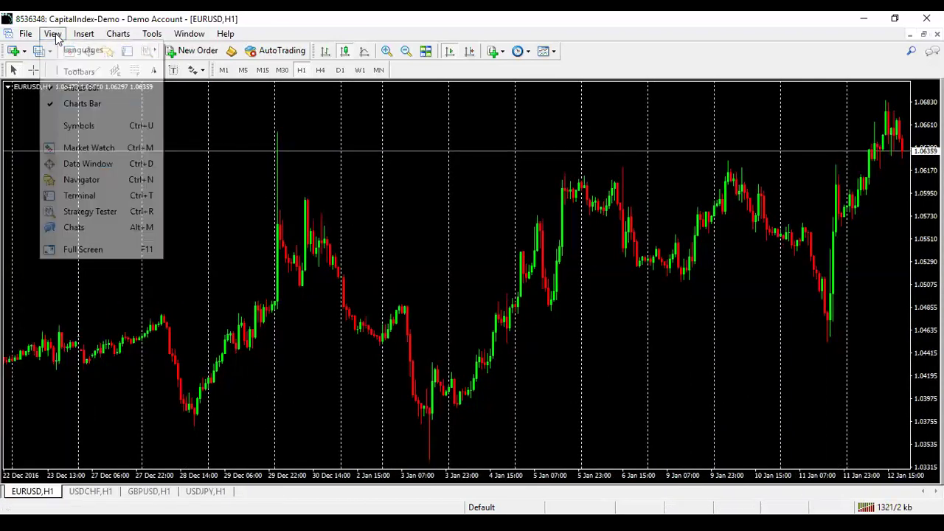
{"action": "left_click", "coordinate": [101, 182]}
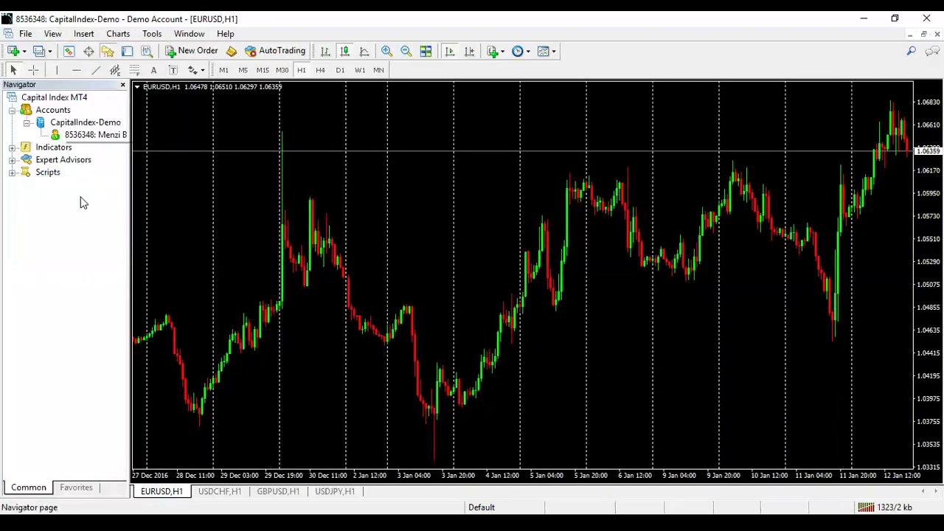
{"action": "left_click", "coordinate": [123, 87]}
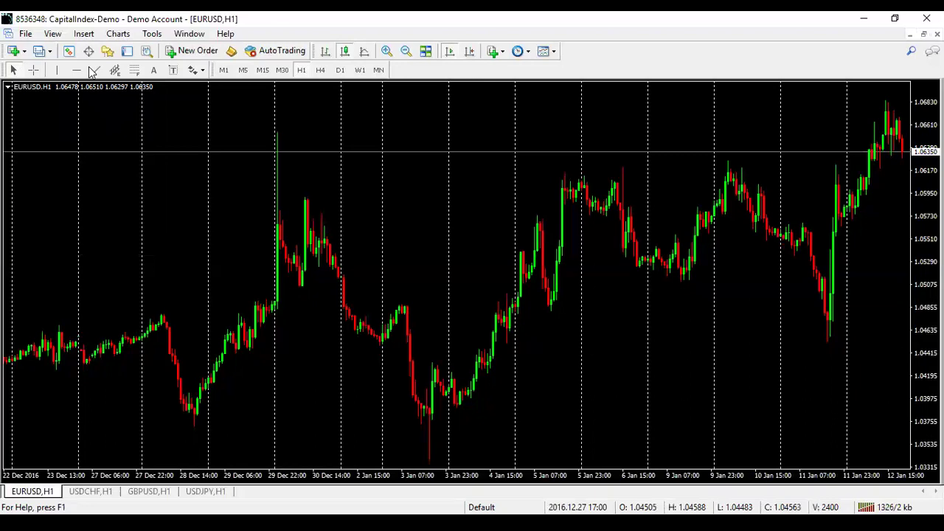
- Show the Terminal window with the account history below the EURUSD chart
{"action": "left_click", "coordinate": [52, 34]}
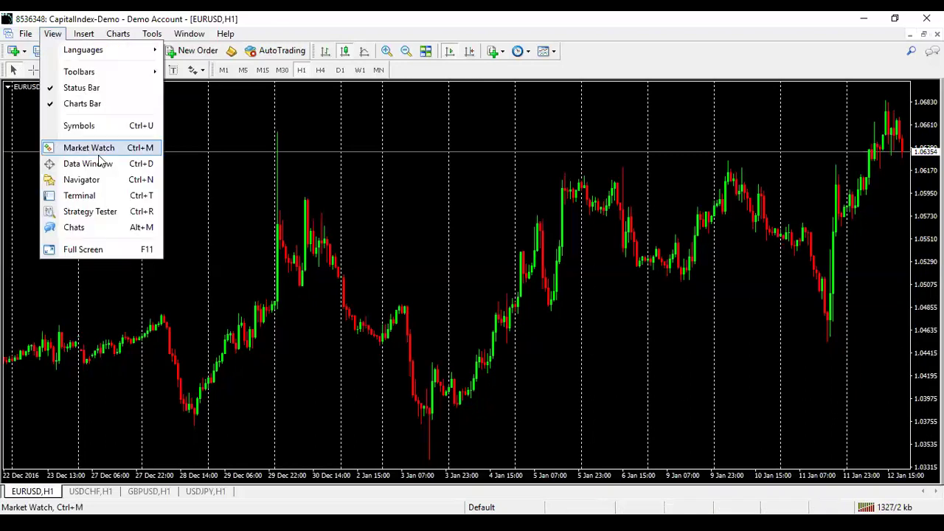
{"action": "left_click", "coordinate": [93, 196]}
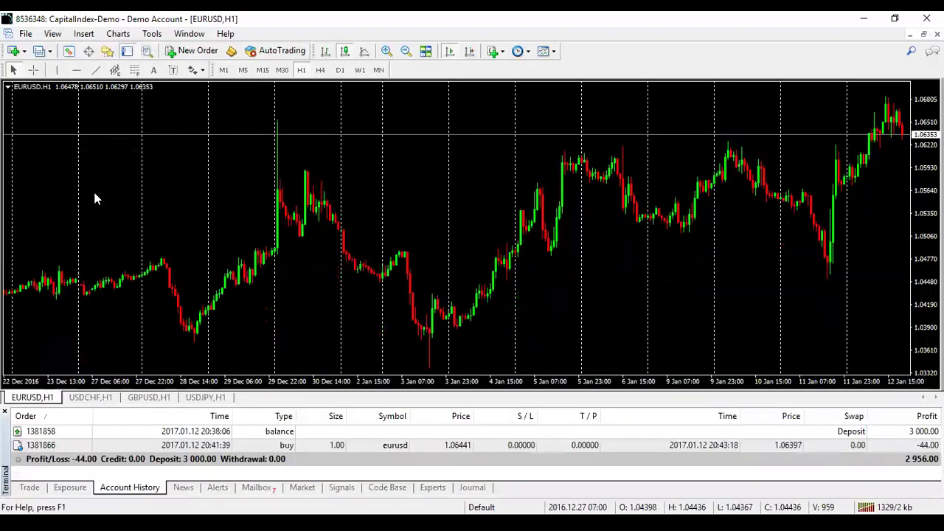
- Show the open trades in the Terminal window and collapse it to its single balance line
{"action": "left_click", "coordinate": [31, 488]}
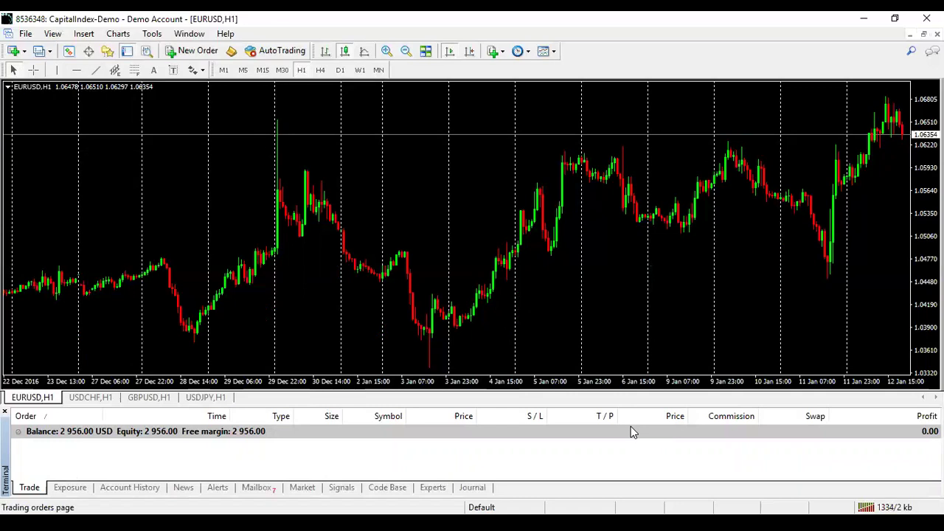
{"action": "left_click", "coordinate": [36, 492]}
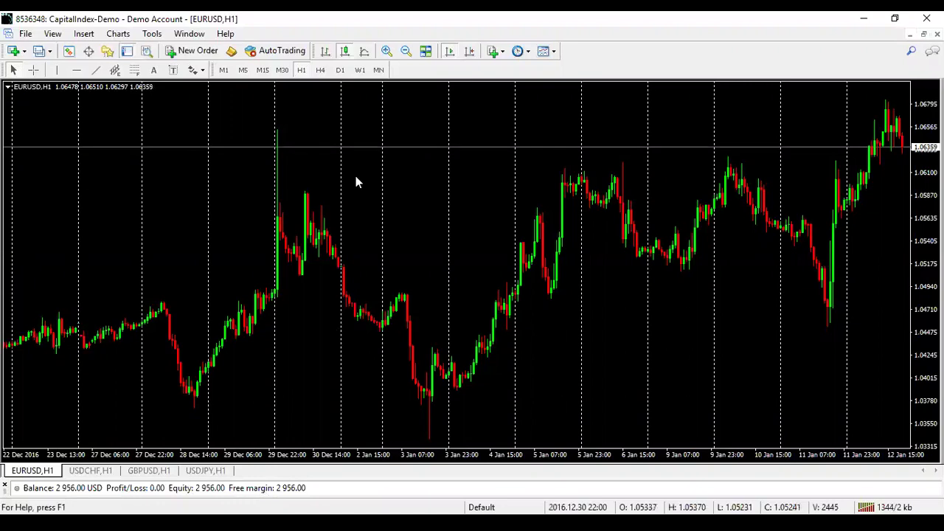
- Sell 1.00 lot of EURUSD from the chart's one-click trading panel, and collapse the Terminal and that panel
{"action": "left_click", "coordinate": [7, 88]}
{"action": "left_click", "coordinate": [44, 122]}
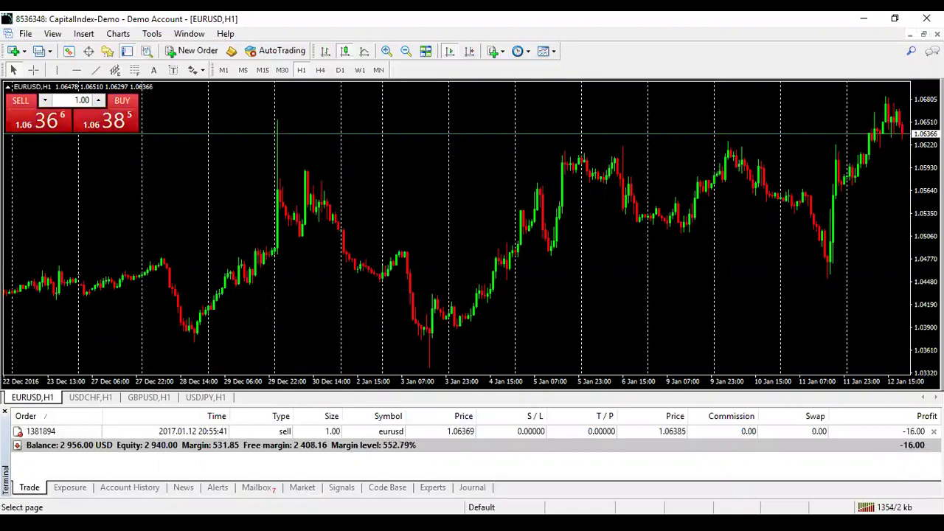
{"action": "left_click", "coordinate": [39, 492]}
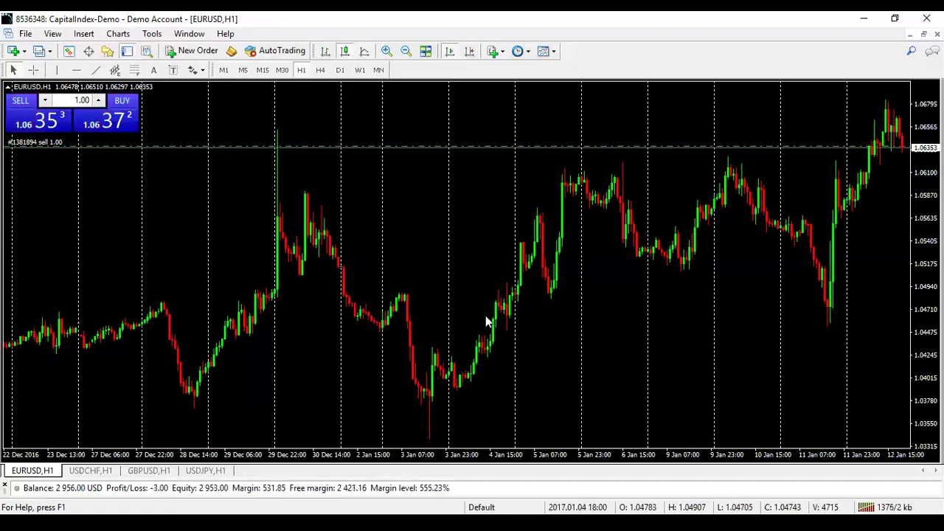
{"action": "left_click", "coordinate": [8, 87]}
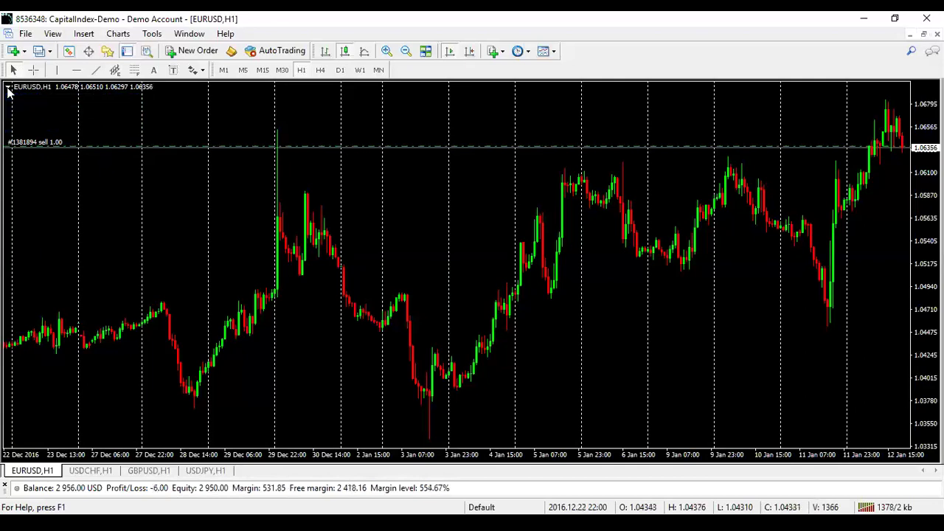
- Arrange the four open charts as a grid of non-overlapping tiles, and rearrange them as vertical tiles
{"action": "left_click", "coordinate": [52, 34]}
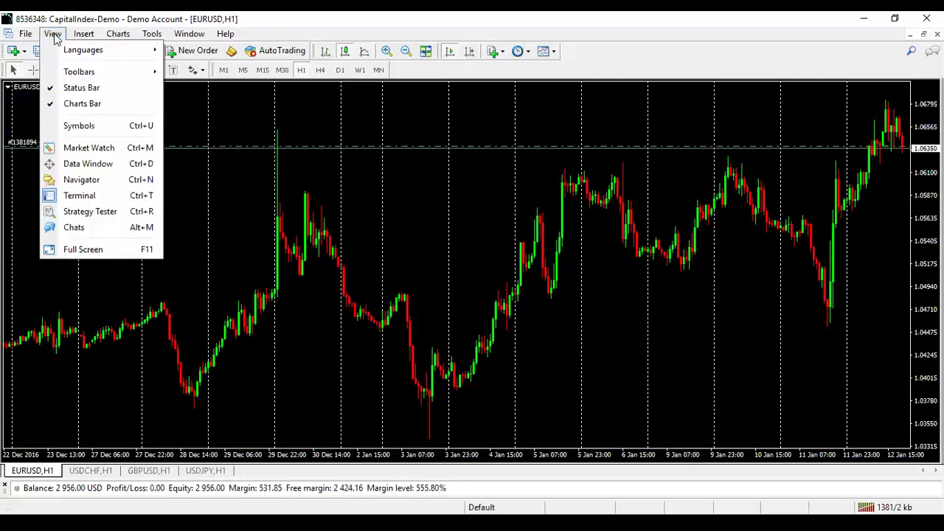
{"action": "mouse_move", "coordinate": [83, 35]}
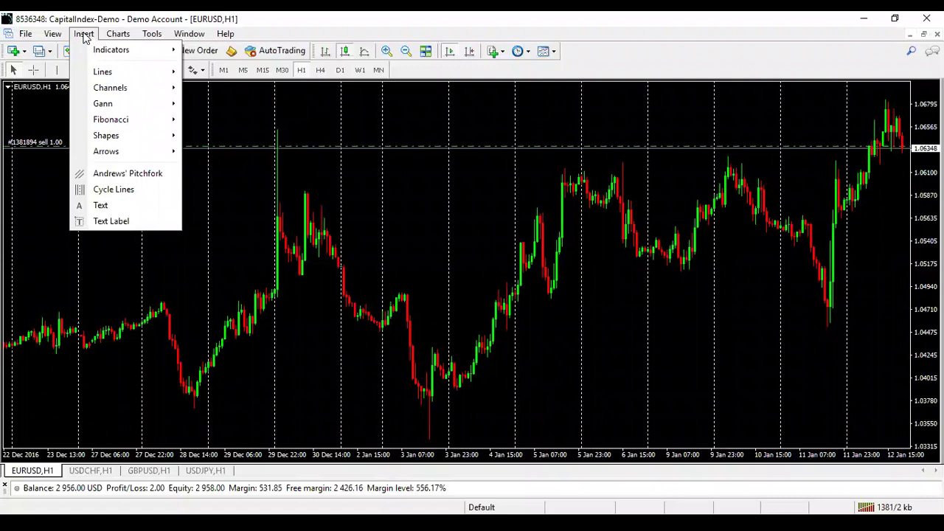
{"action": "mouse_move", "coordinate": [118, 35]}
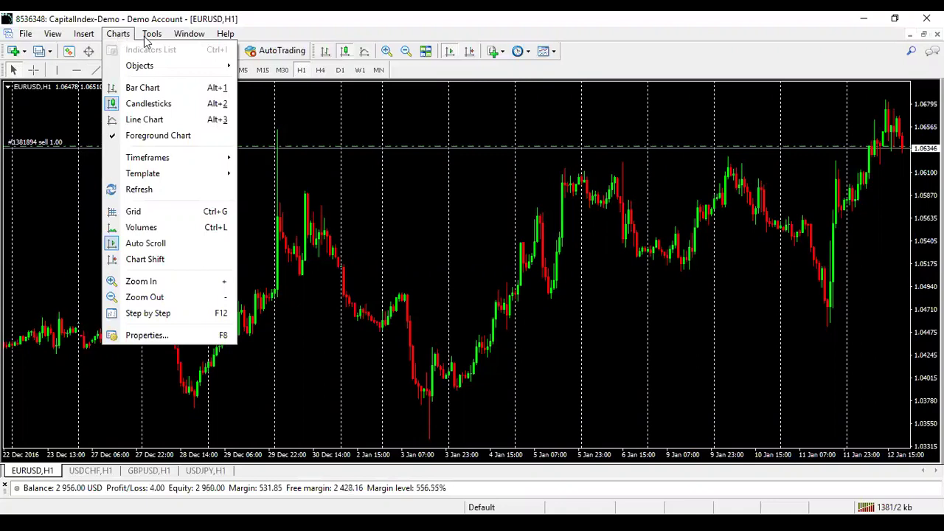
{"action": "mouse_move", "coordinate": [152, 39]}
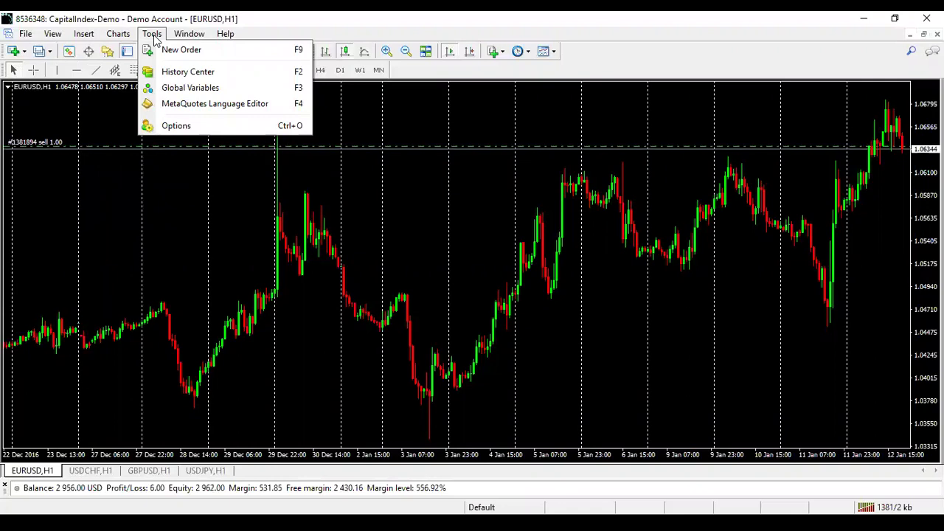
{"action": "mouse_move", "coordinate": [182, 39]}
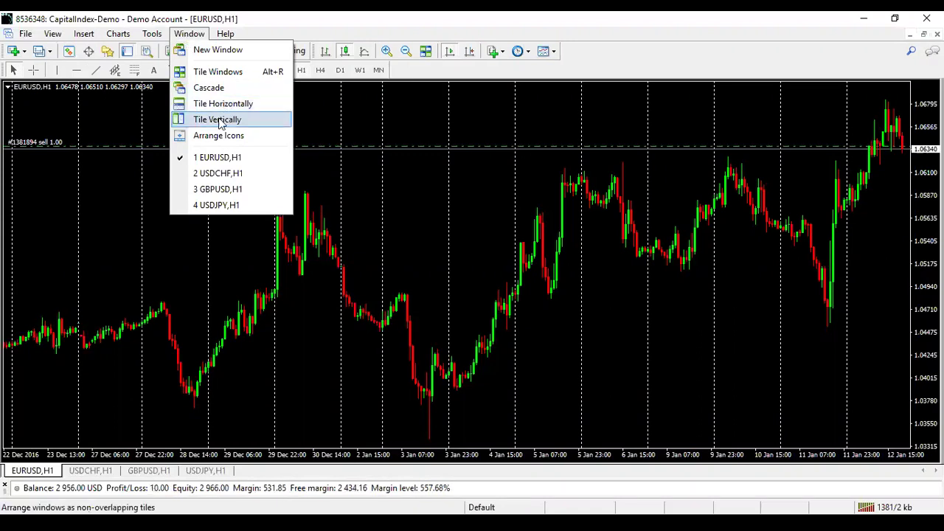
{"action": "left_click", "coordinate": [217, 73]}
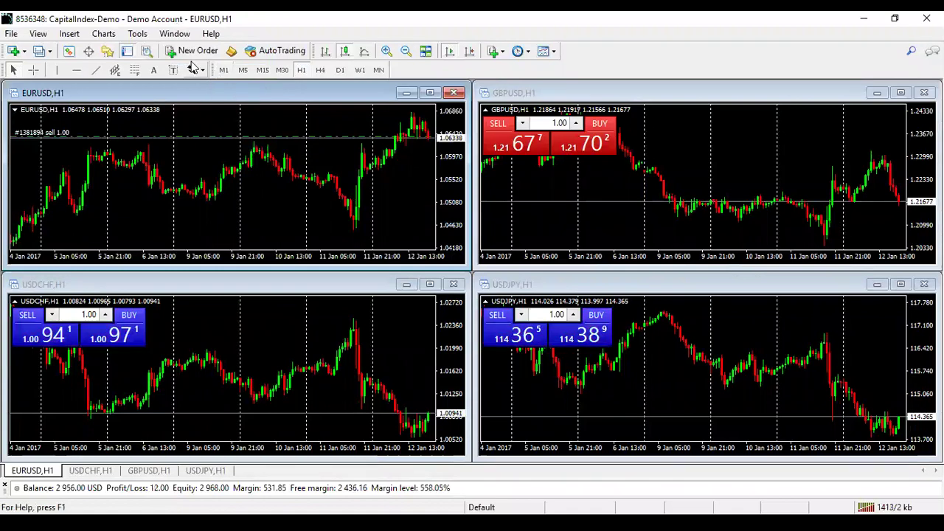
{"action": "left_click", "coordinate": [175, 34]}
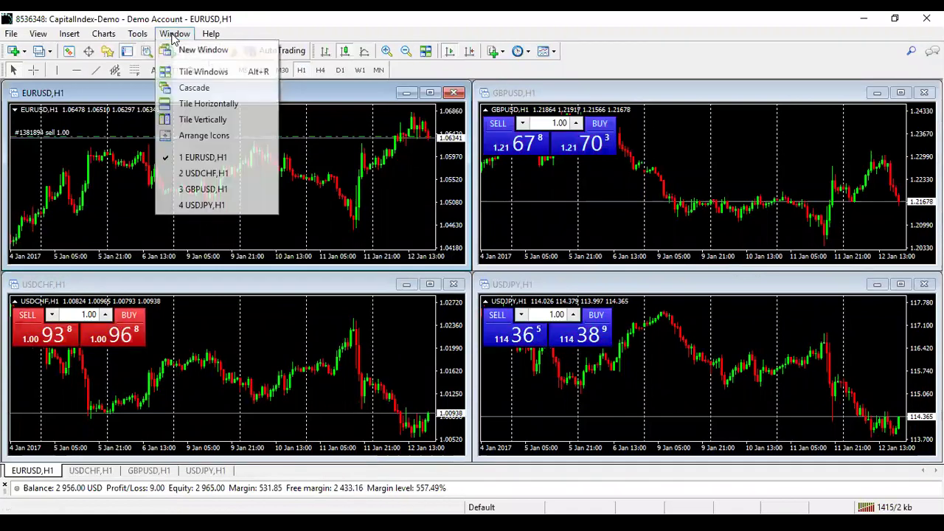
{"action": "left_click", "coordinate": [203, 120]}
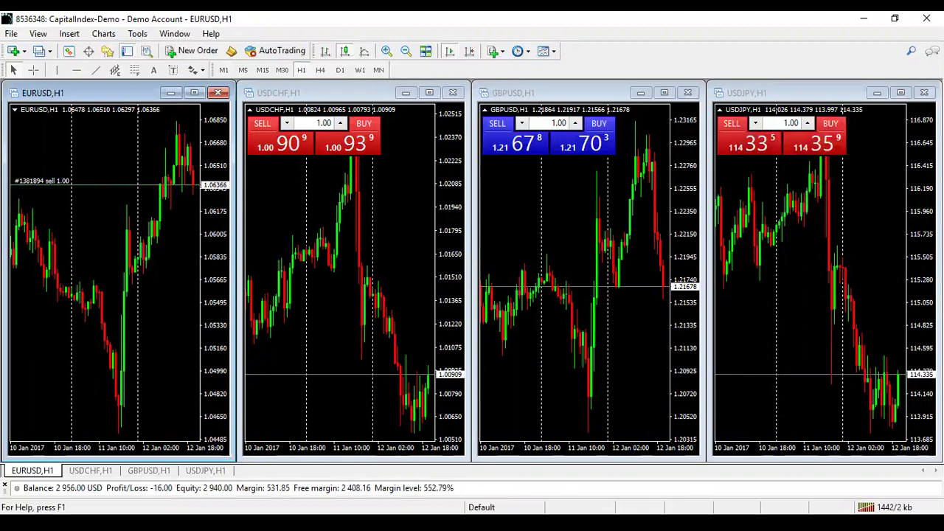
- Close the USDJPY and GBPUSD charts and tile the EURUSD and USDCHF charts vertically
{"action": "left_click", "coordinate": [924, 92]}
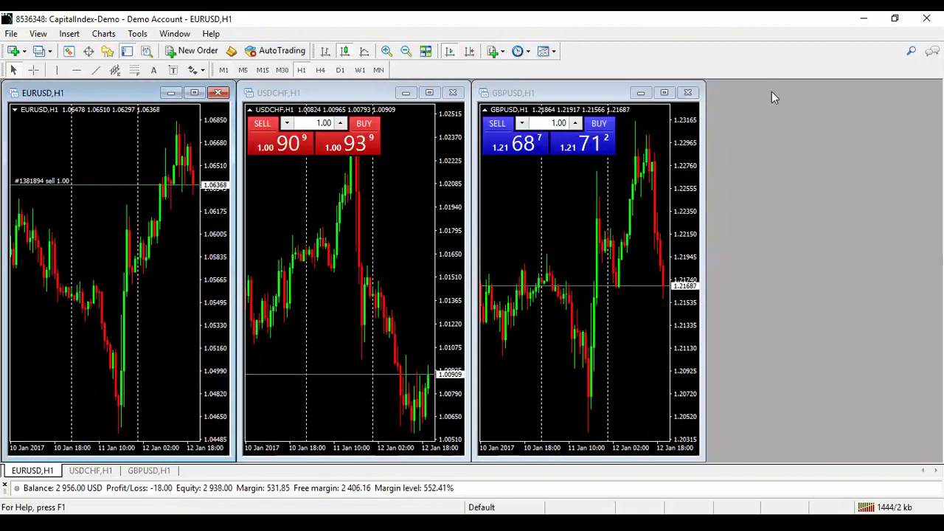
{"action": "left_click", "coordinate": [687, 92]}
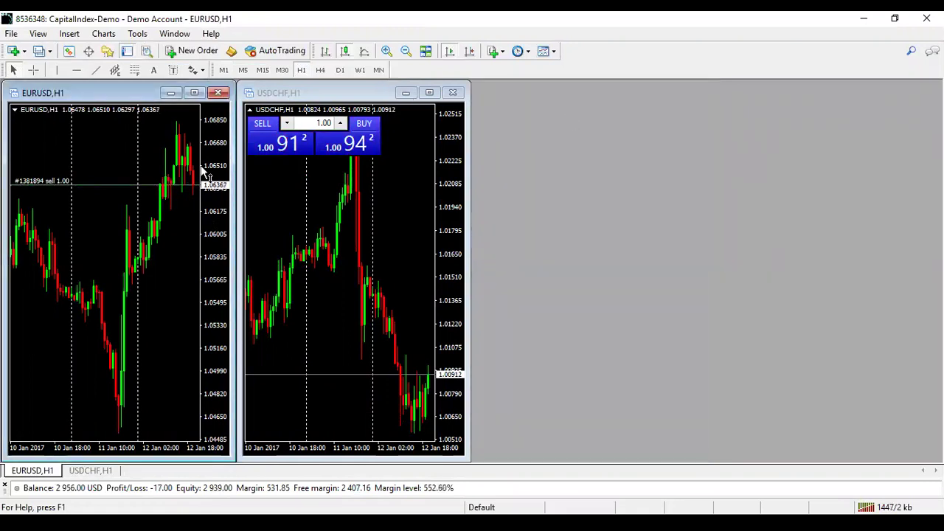
{"action": "left_click", "coordinate": [194, 93]}
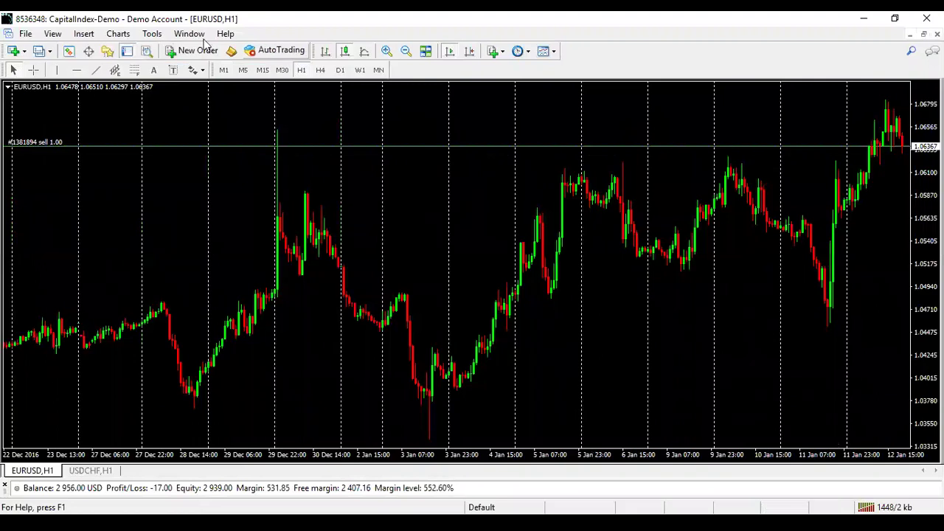
{"action": "left_click", "coordinate": [189, 34]}
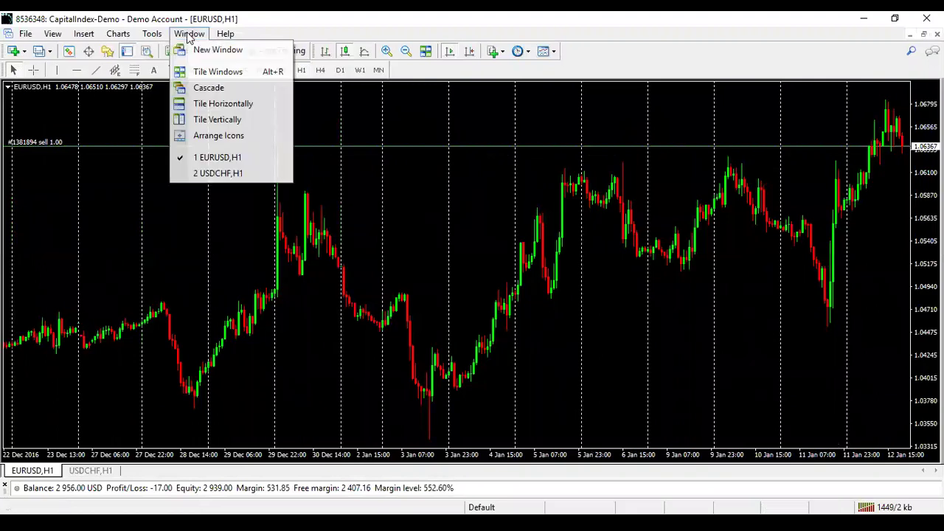
{"action": "left_click", "coordinate": [219, 121]}
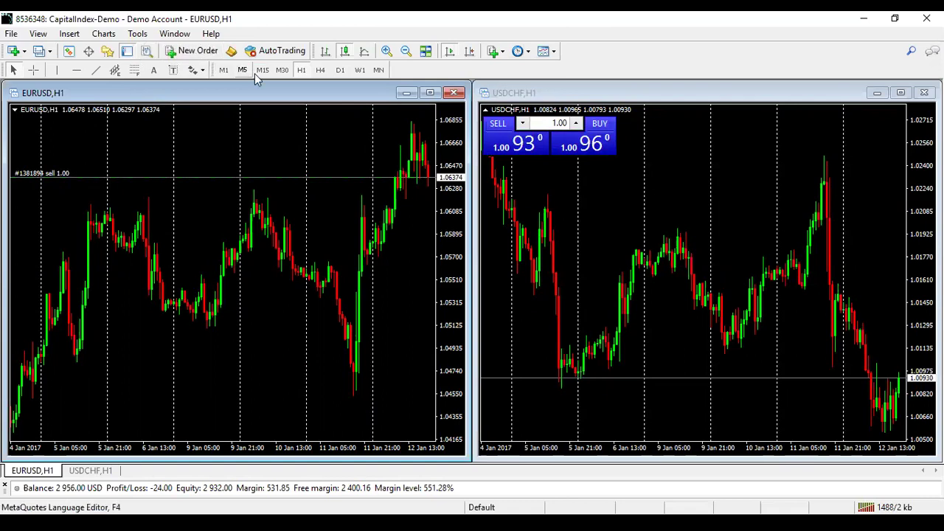
- Open the new order form for EURUSD to look over its fields, and close it without placing an order
{"action": "left_click", "coordinate": [196, 51]}
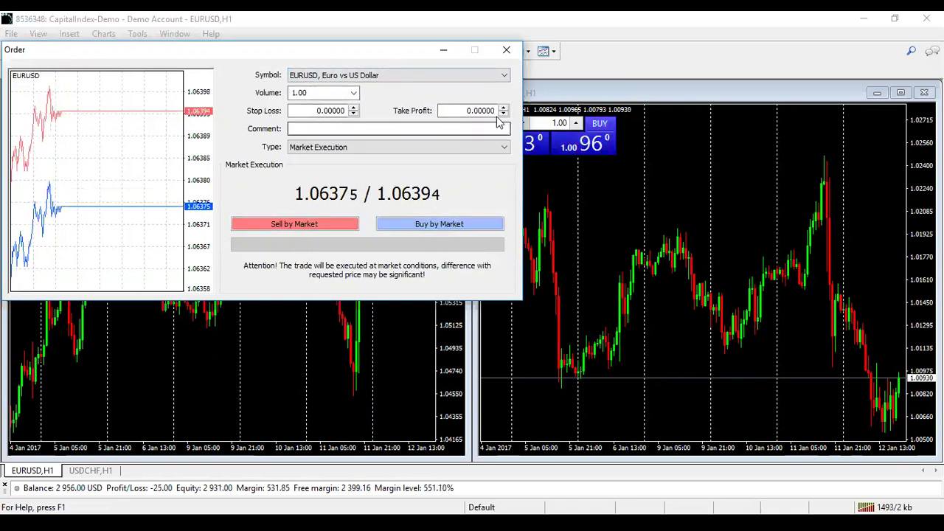
{"action": "left_click", "coordinate": [507, 49]}
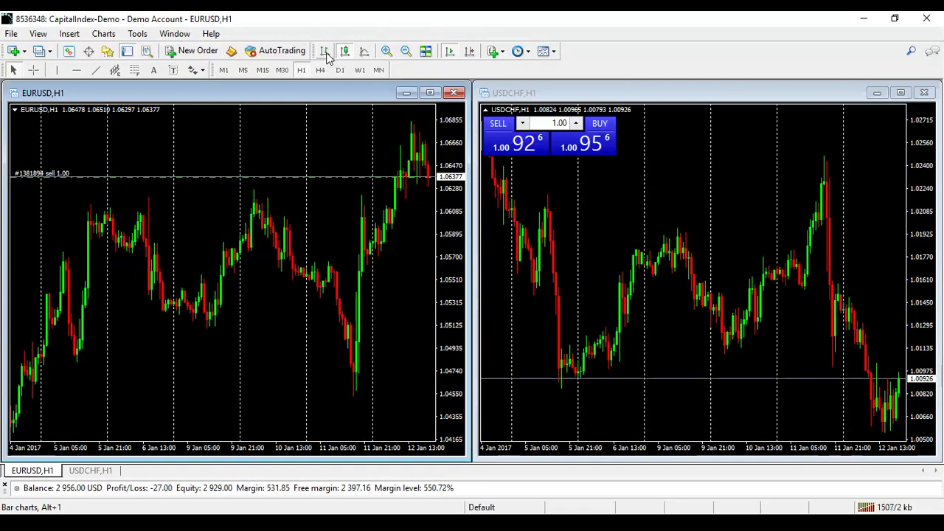
- Maximize the EURUSD chart while trying the bar and line chart types, and set it back to candlesticks
{"action": "left_click", "coordinate": [325, 52]}
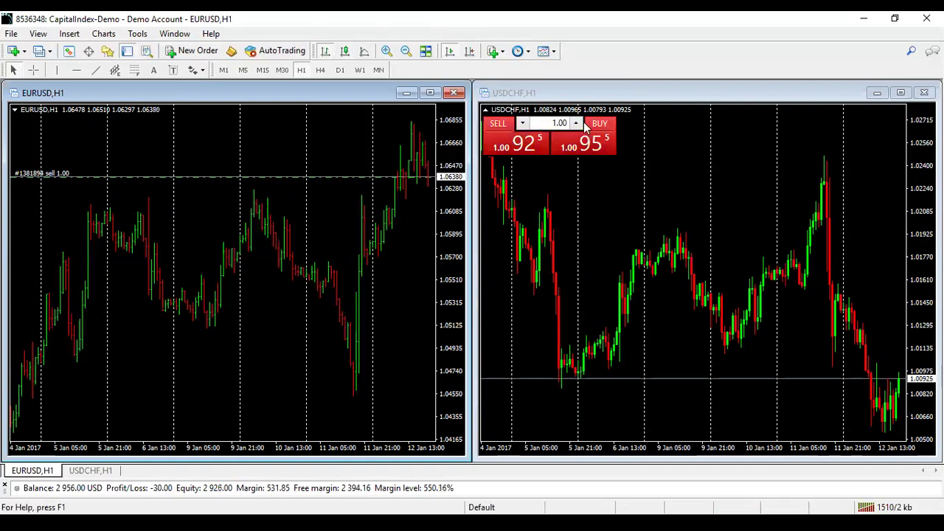
{"action": "left_click", "coordinate": [430, 93]}
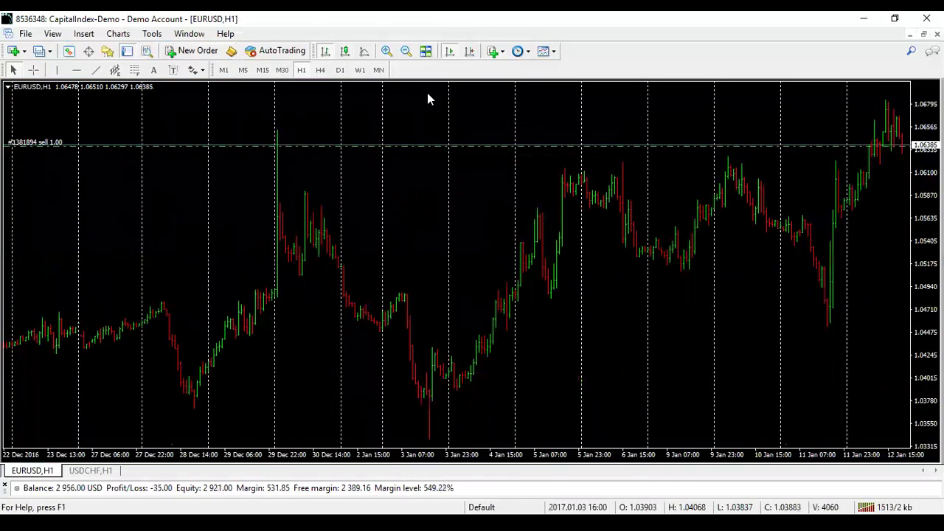
{"action": "left_click", "coordinate": [364, 55]}
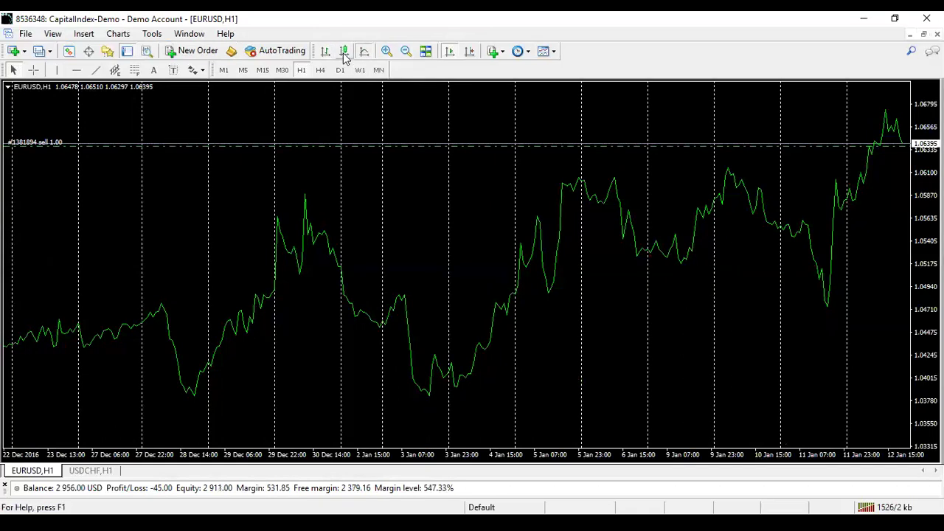
{"action": "left_click", "coordinate": [345, 52]}
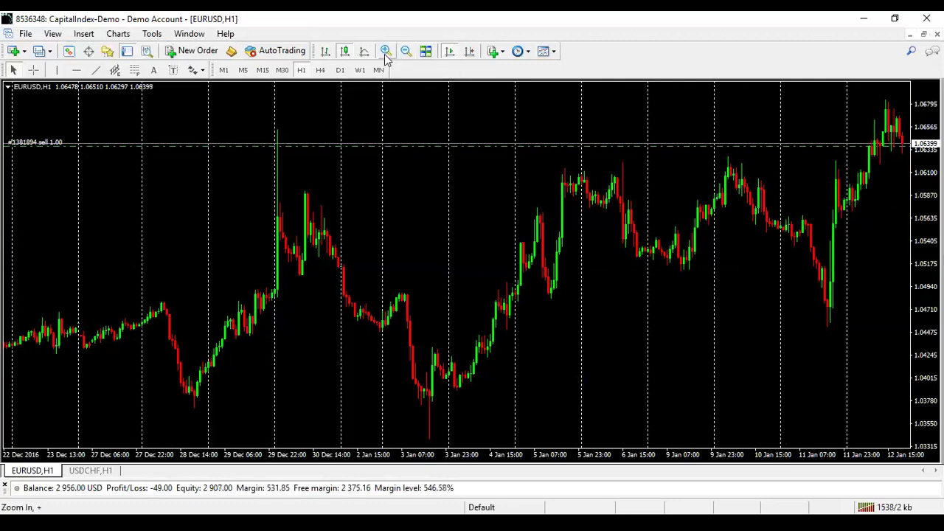
- Zoom the EURUSD chart in to large candles, out to the widest range, and back to the medium level
{"action": "left_click", "coordinate": [385, 52]}
{"action": "left_click", "coordinate": [385, 52]}
{"action": "left_click", "coordinate": [385, 52]}
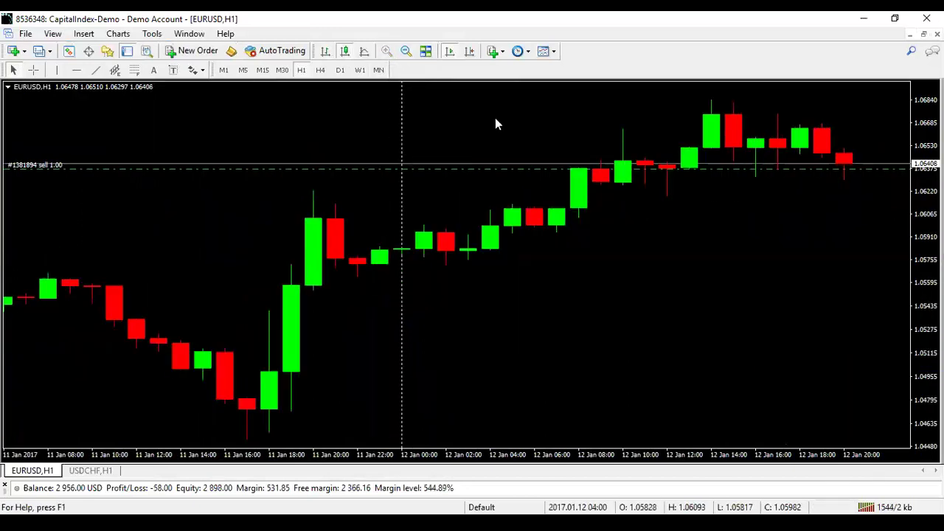
{"action": "left_click", "coordinate": [405, 52]}
{"action": "left_click", "coordinate": [405, 51]}
{"action": "left_click", "coordinate": [405, 52]}
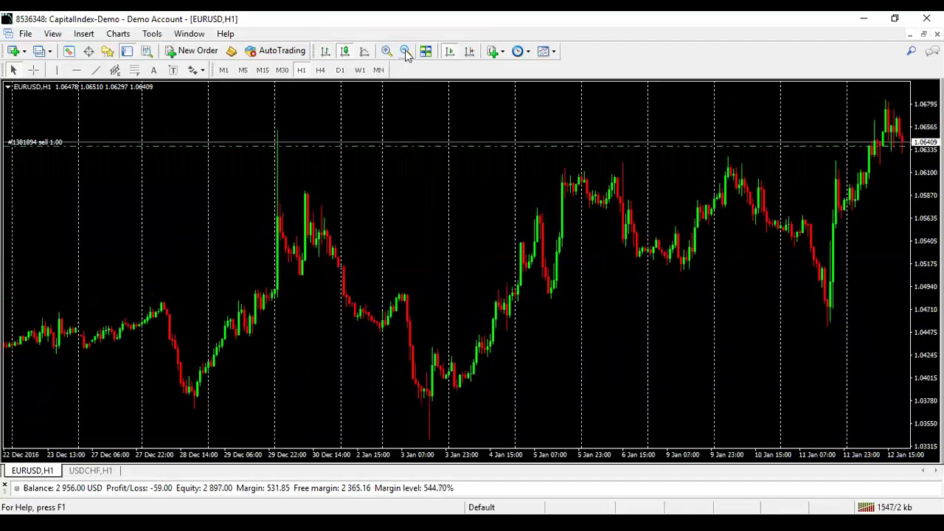
{"action": "left_click", "coordinate": [405, 51]}
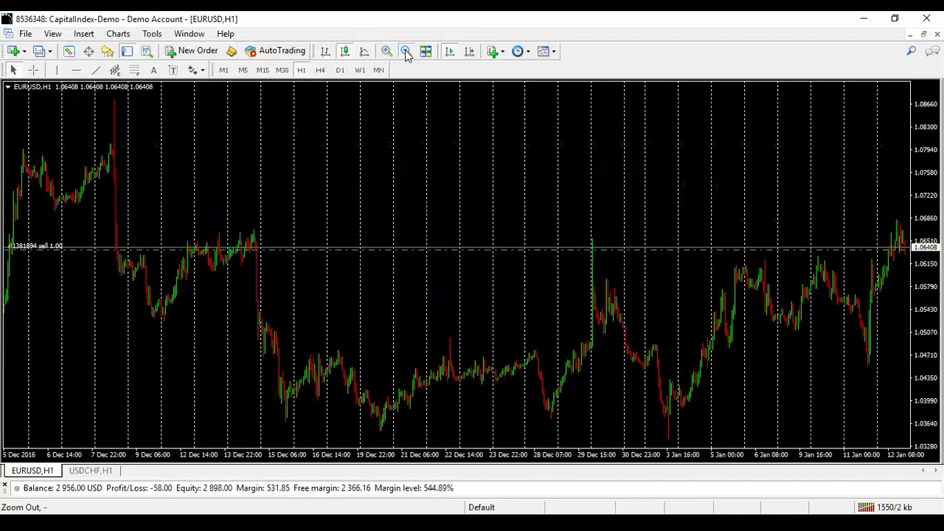
{"action": "left_click", "coordinate": [406, 51]}
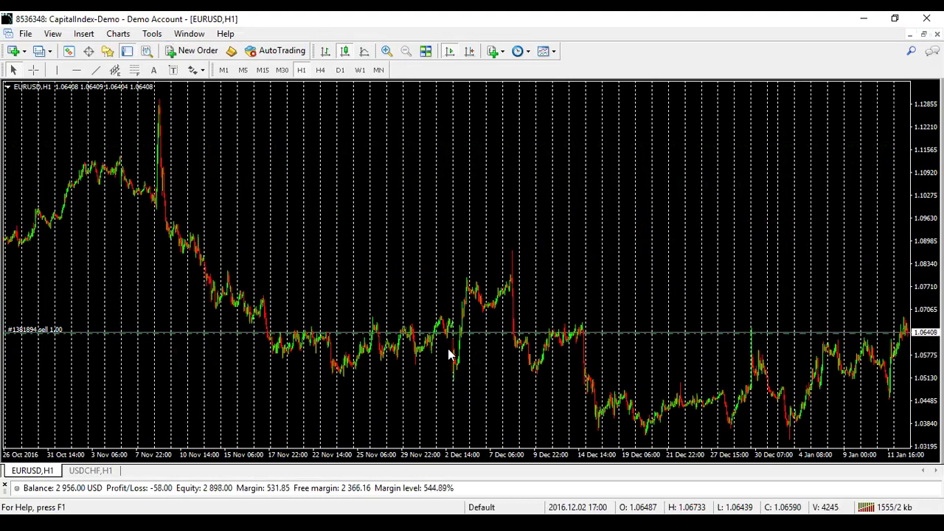
{"action": "left_click", "coordinate": [385, 52]}
{"action": "left_click", "coordinate": [386, 51]}
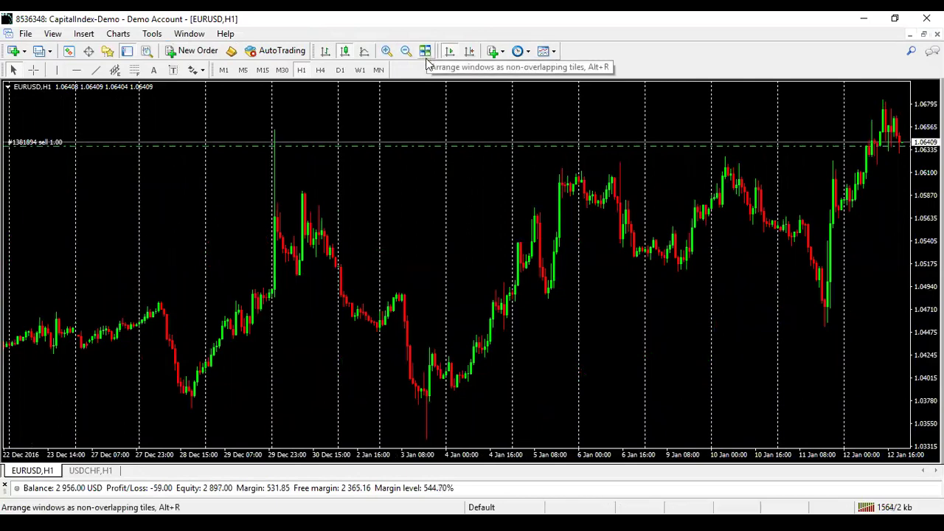
- Turn on Chart Shift for the EURUSD chart, zoom in two levels, and toggle the shift off and on again
{"action": "left_click", "coordinate": [470, 51]}
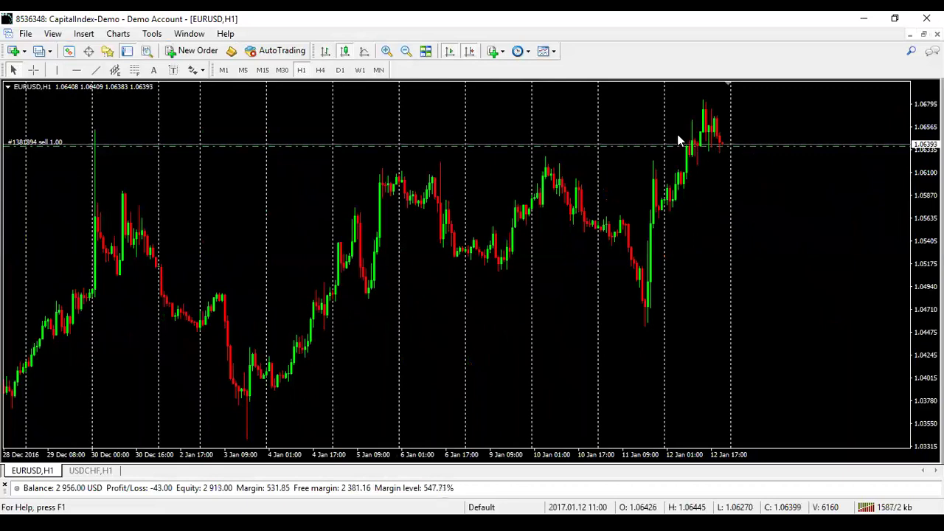
{"action": "mouse_move", "coordinate": [721, 152]}
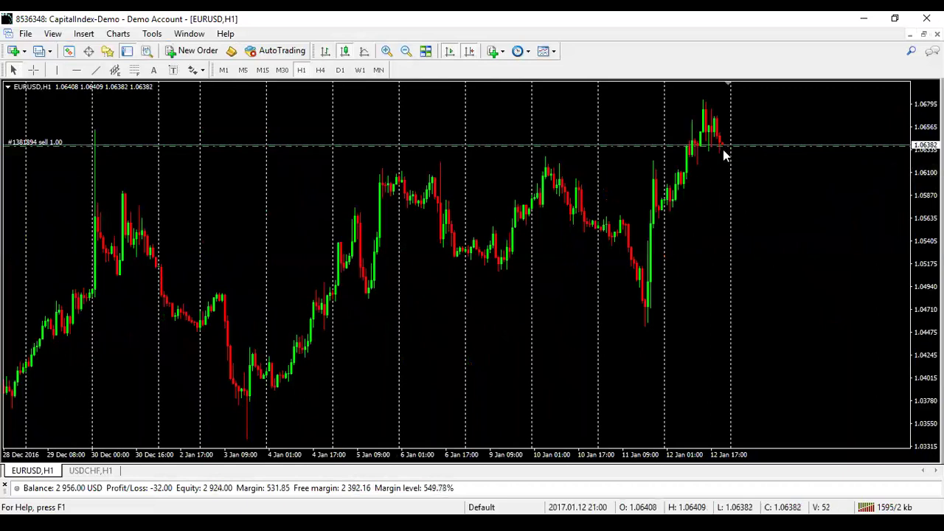
{"action": "left_click", "coordinate": [386, 51]}
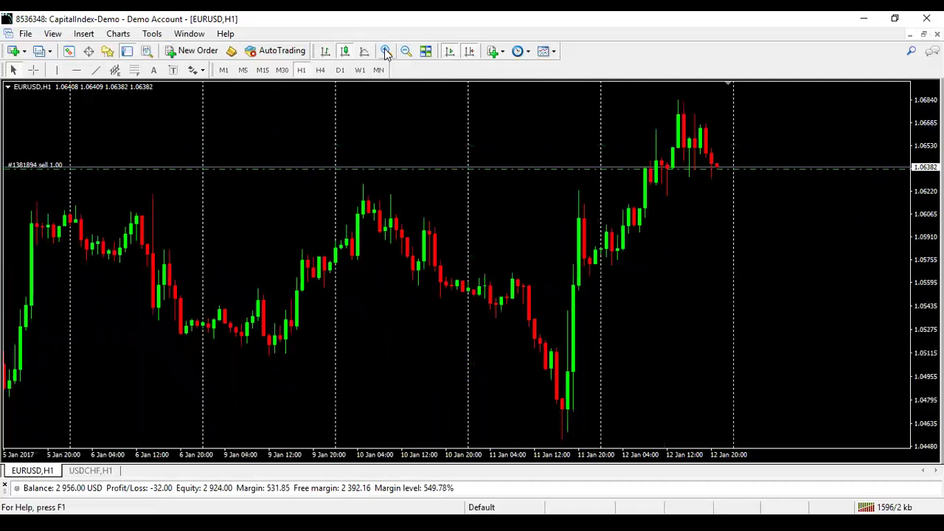
{"action": "left_click", "coordinate": [386, 51]}
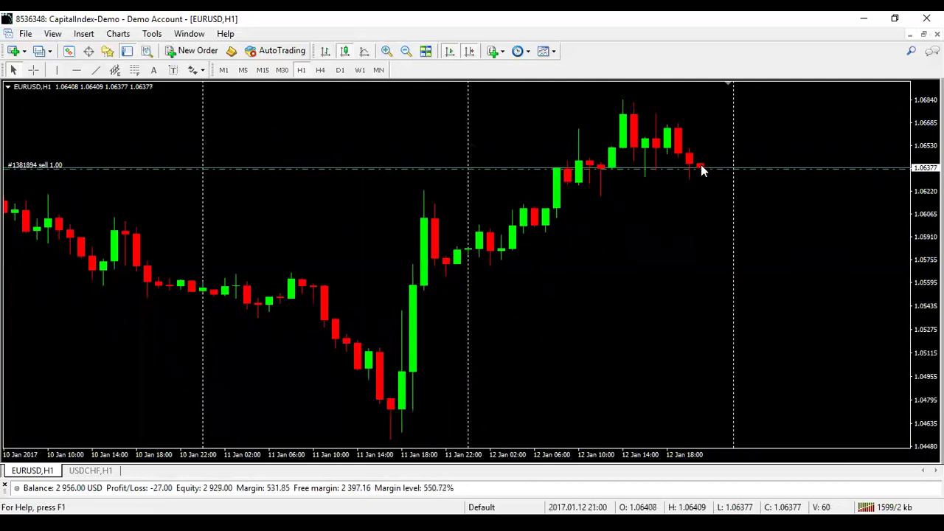
{"action": "left_click", "coordinate": [469, 55]}
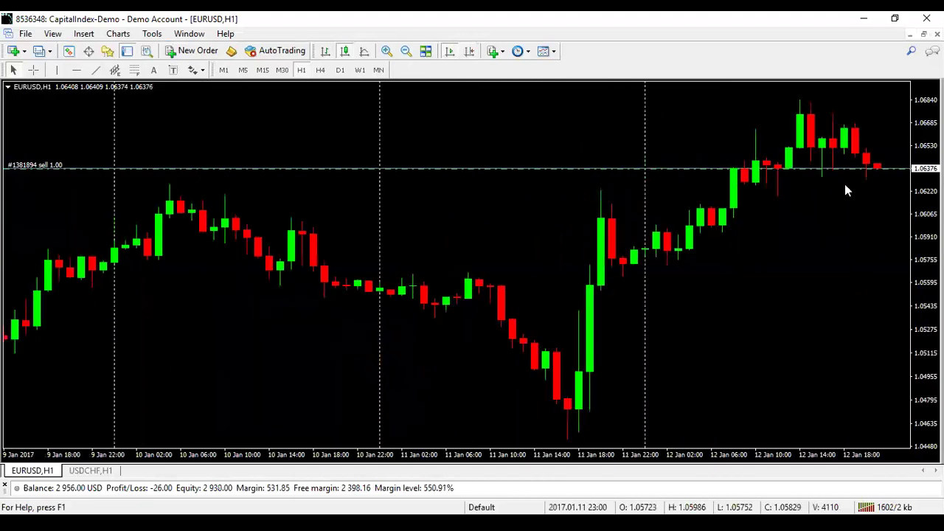
{"action": "left_click", "coordinate": [470, 56]}
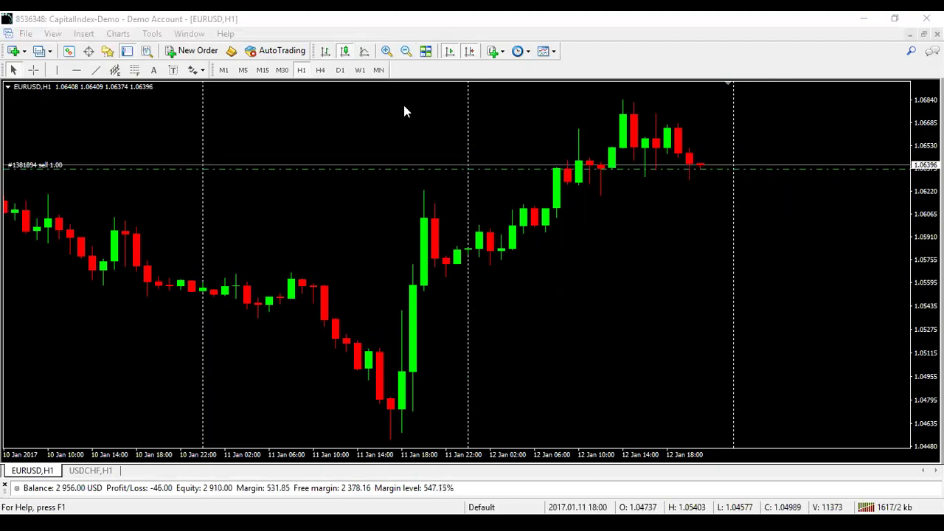
- Zoom the EURUSD chart out one level, and view the list of saved chart templates without applying one
{"action": "left_click", "coordinate": [406, 52]}
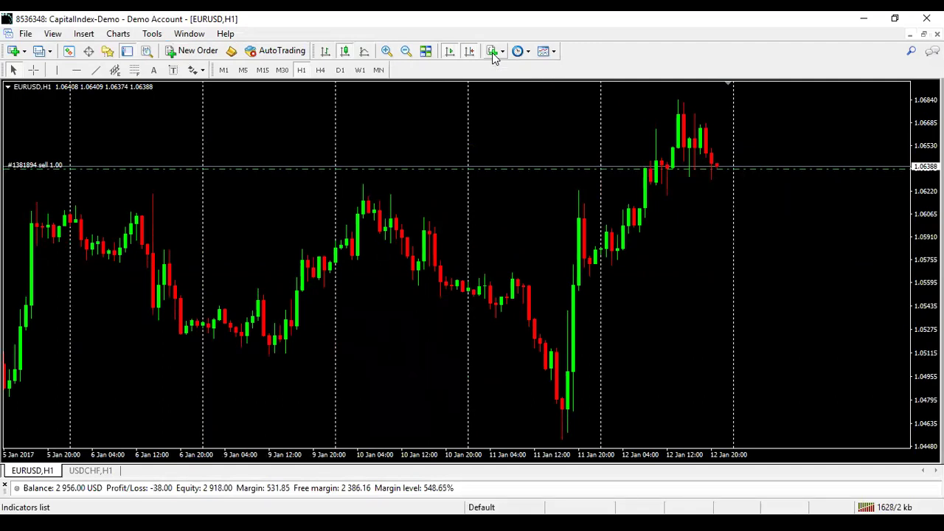
{"action": "left_click", "coordinate": [550, 57]}
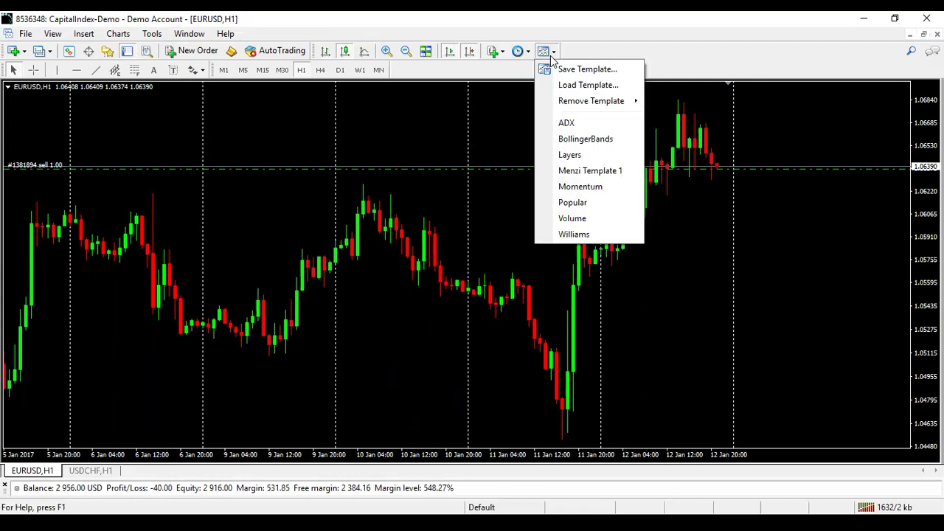
{"action": "left_click", "coordinate": [311, 214]}
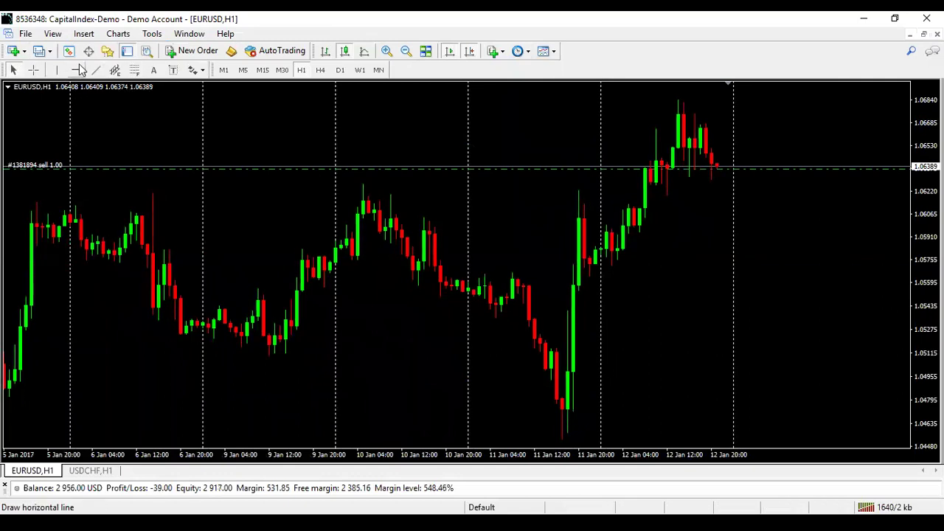
- View the list of available toolbars without changing it, and restore the EURUSD chart's shifted view of the latest candles
{"action": "left_click", "coordinate": [53, 34]}
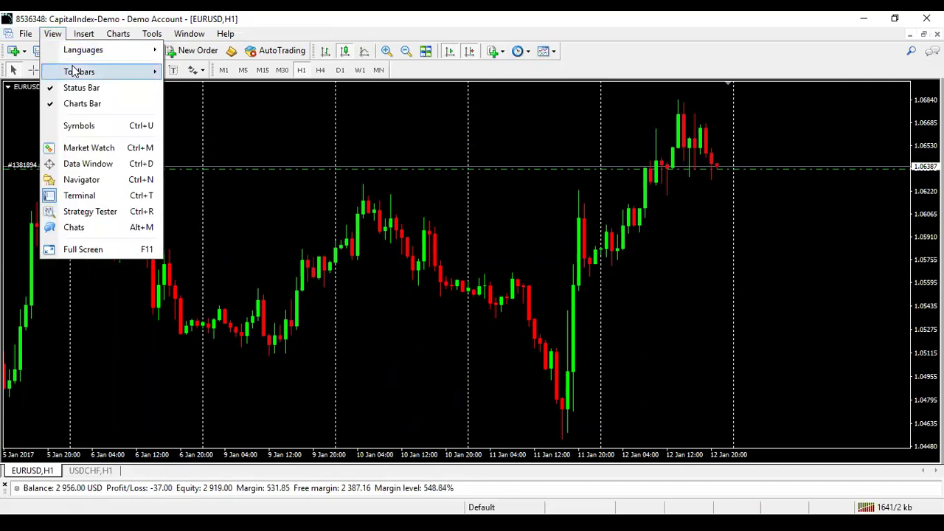
{"action": "mouse_move", "coordinate": [70, 72]}
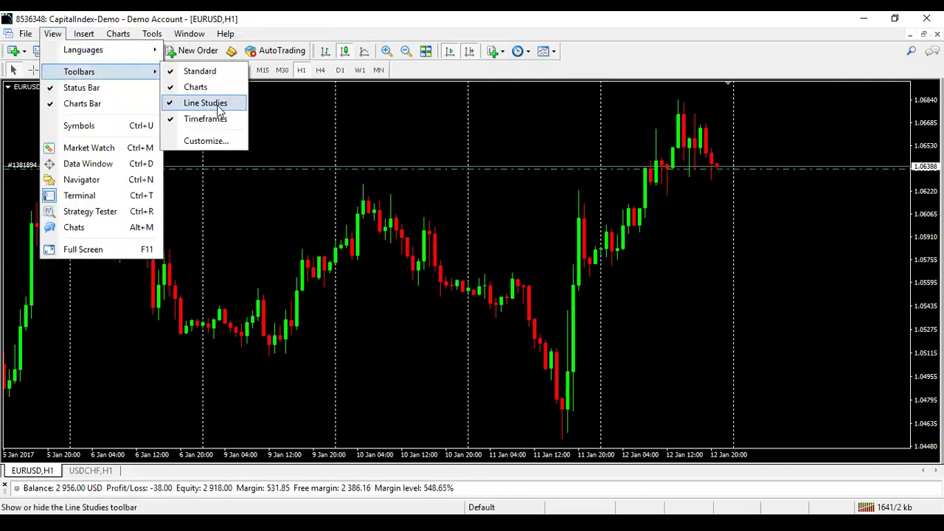
{"action": "left_click", "coordinate": [317, 158]}
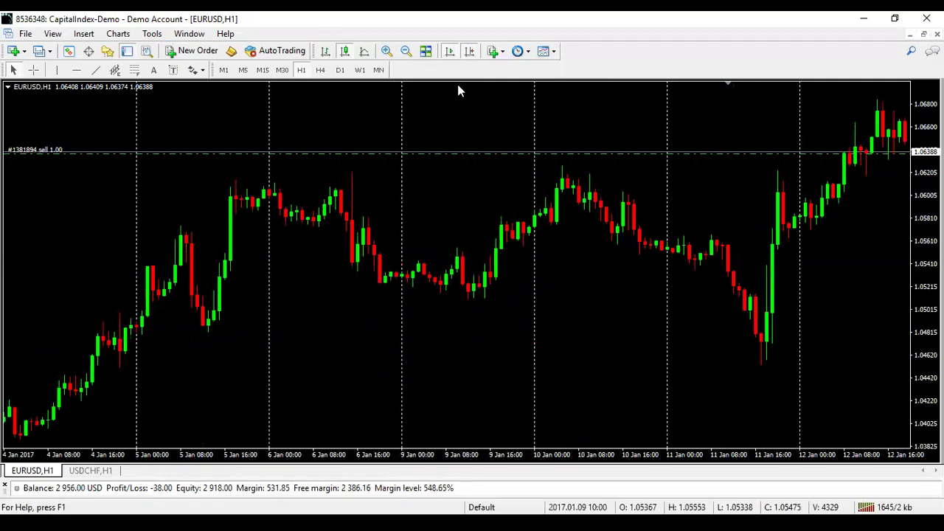
{"action": "left_click", "coordinate": [470, 55]}
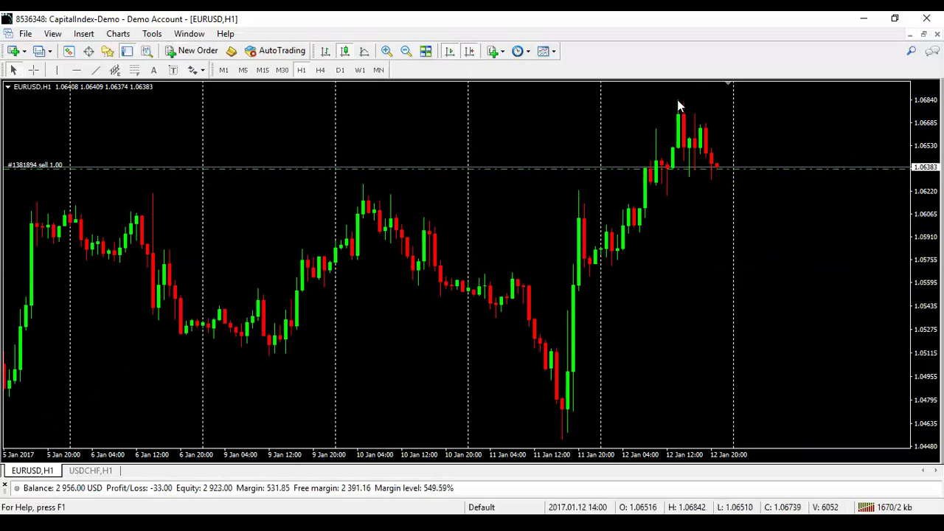
- Measure with the crosshair from the 11 January low to the 12 January high, and from the 9 January low to the 10 January high
{"action": "left_click", "coordinate": [34, 70]}
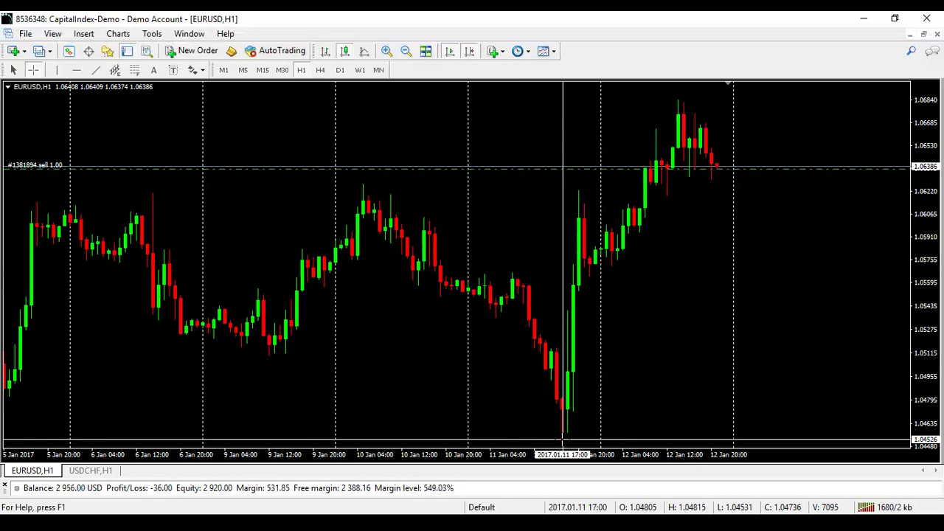
{"action": "left_click_drag", "start_coordinate": [563, 440], "coordinate": [678, 99]}
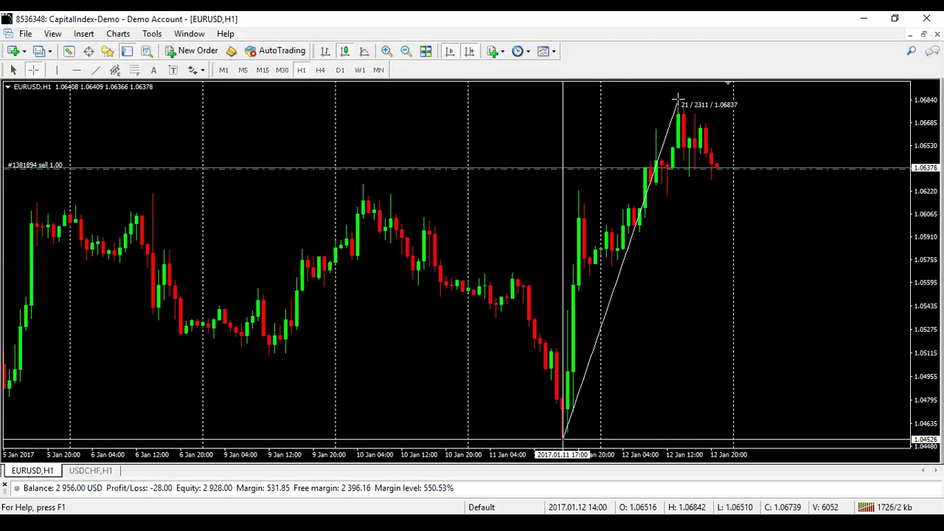
{"action": "left_click_drag", "start_coordinate": [677, 98], "coordinate": [679, 101]}
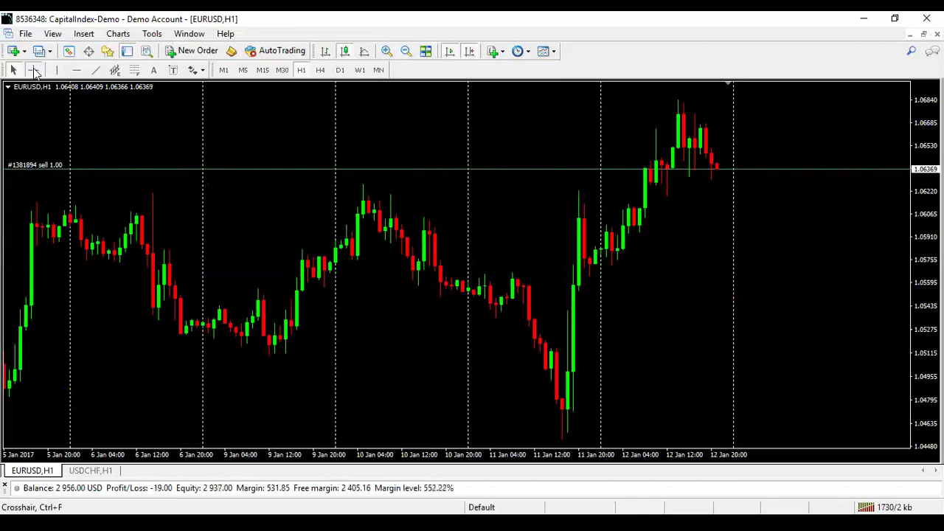
{"action": "left_click", "coordinate": [33, 70]}
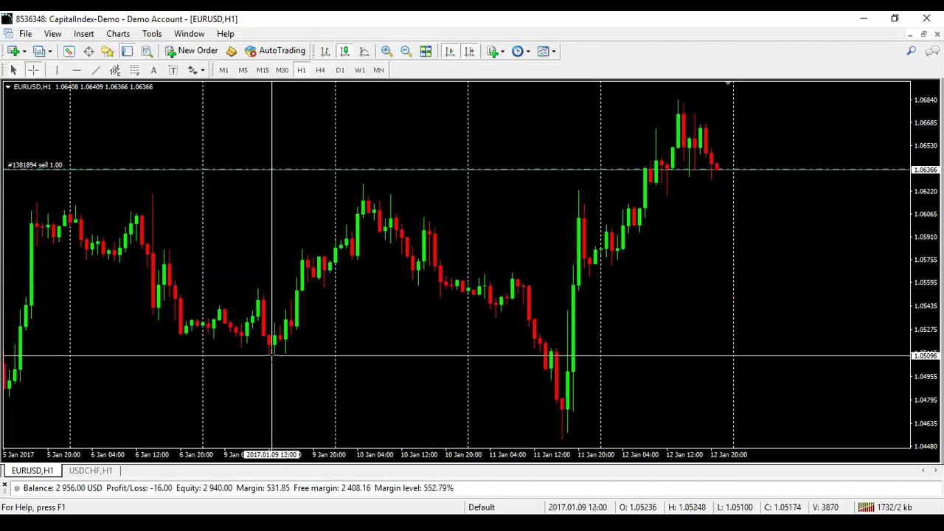
{"action": "left_click_drag", "start_coordinate": [336, 235], "coordinate": [362, 180]}
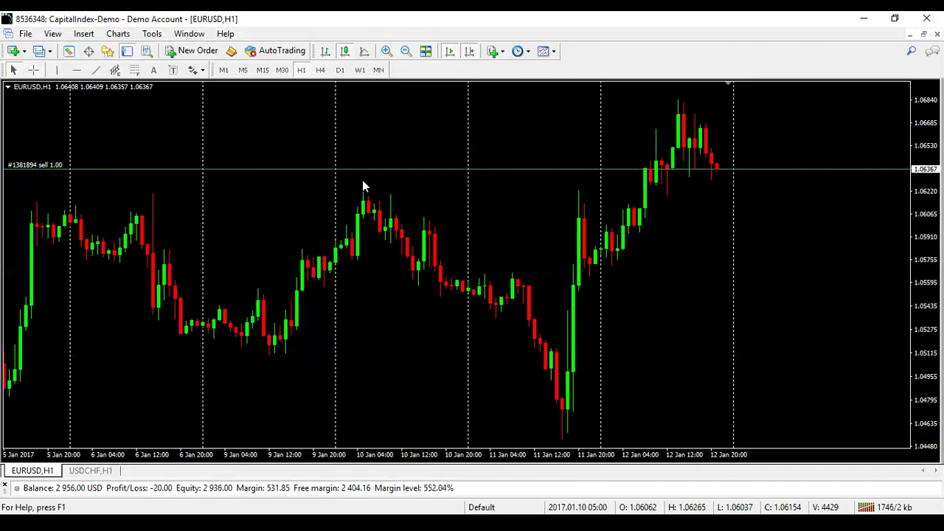
- Draw a vertical line at 2017.01.10 05:00 on the EURUSD chart, and delete it through its object commands
{"action": "left_click", "coordinate": [55, 69]}
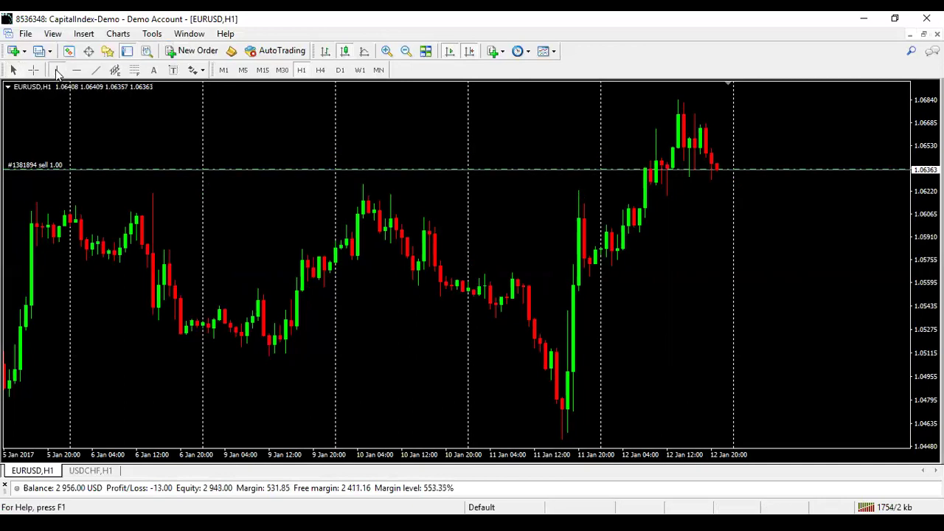
{"action": "left_click", "coordinate": [363, 178]}
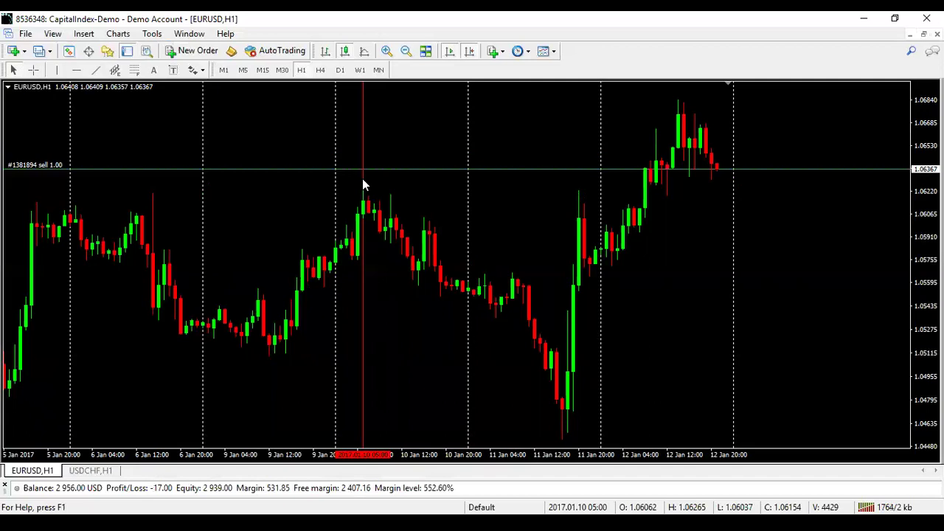
{"action": "double_click", "coordinate": [363, 132]}
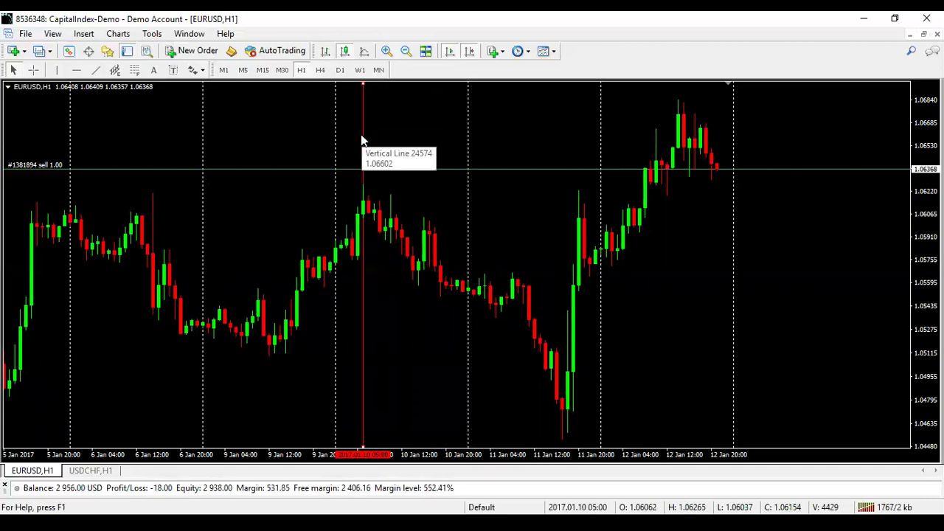
{"action": "right_click", "coordinate": [362, 138]}
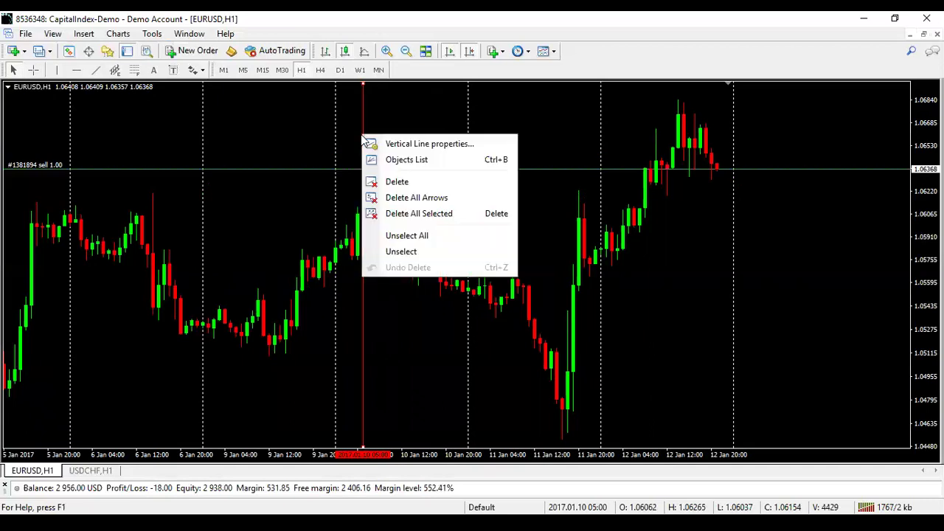
{"action": "left_click", "coordinate": [410, 184]}
- Draw a vertical line through the 10 January peak candle once more, and remove it
{"action": "left_click", "coordinate": [57, 70]}
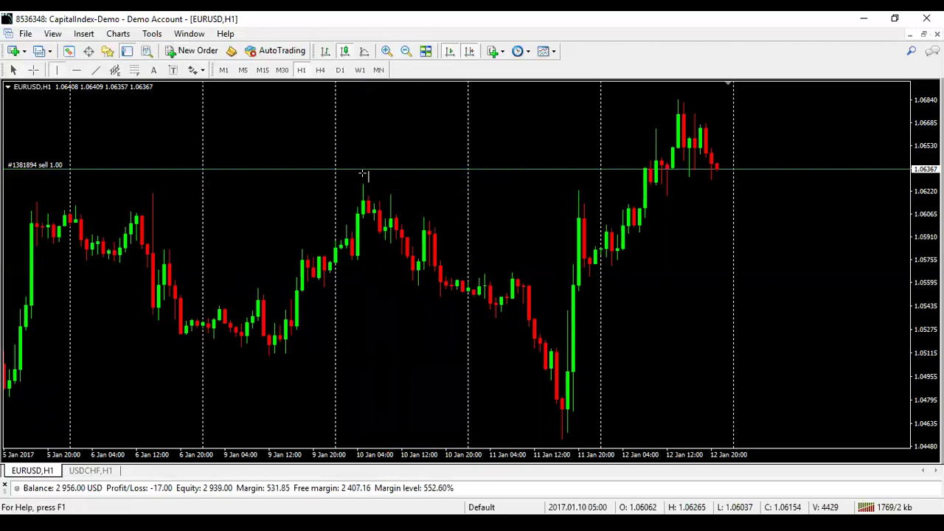
{"action": "left_click", "coordinate": [363, 172]}
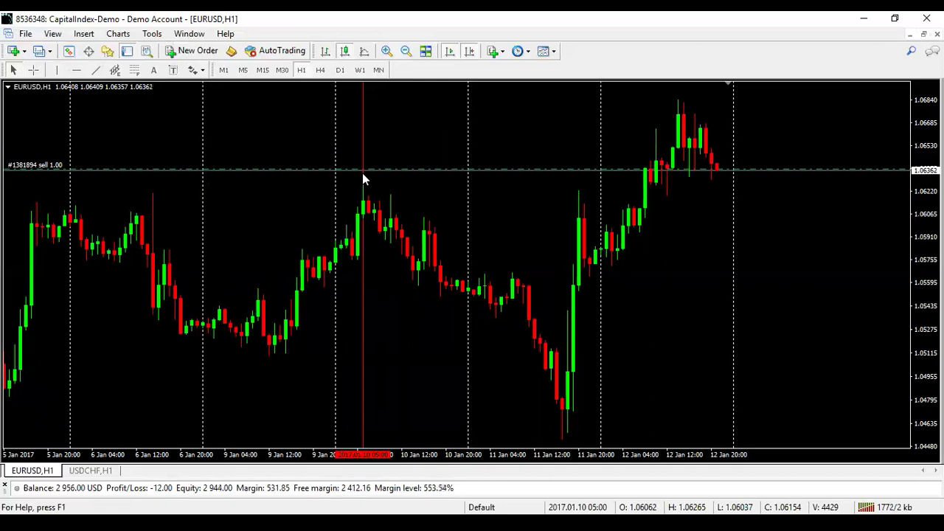
{"action": "key", "text": "Delete"}
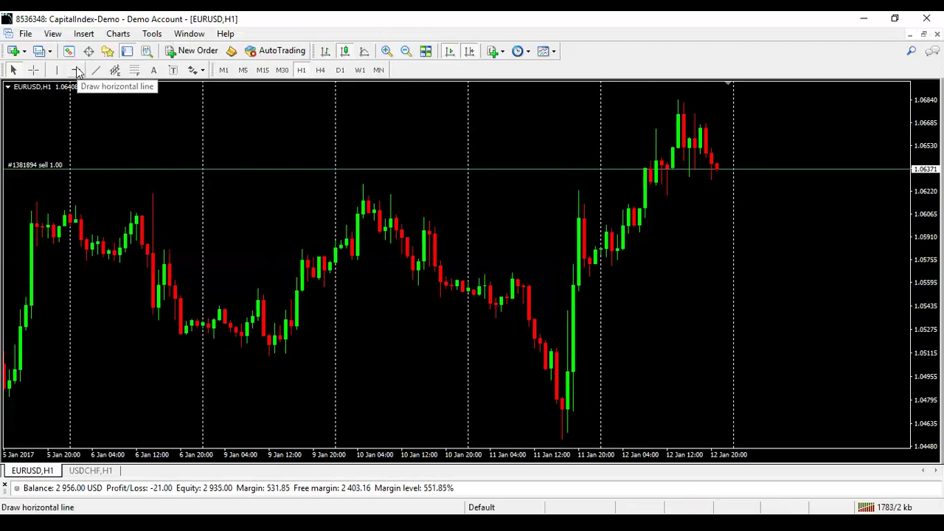
- Draw a horizontal line at the high of the 10 January peak, and remove it
{"action": "left_click", "coordinate": [76, 70]}
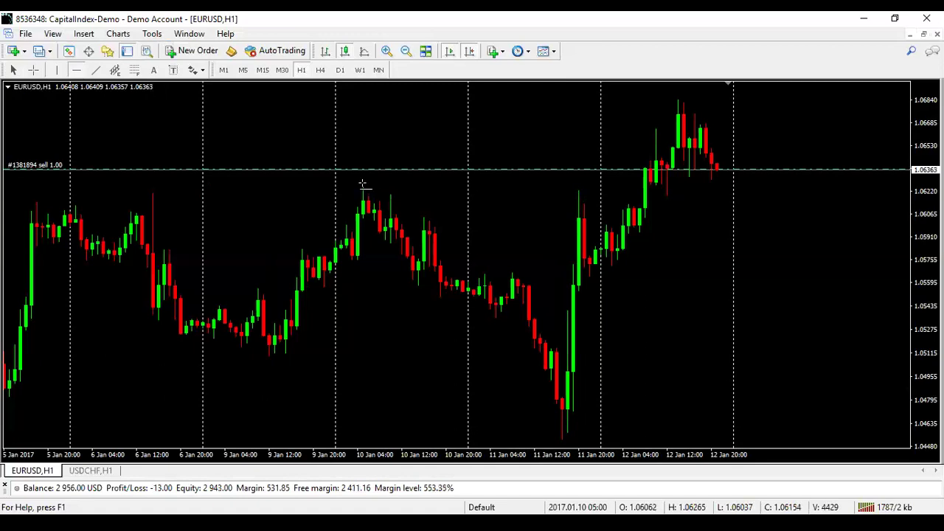
{"action": "left_click", "coordinate": [362, 183]}
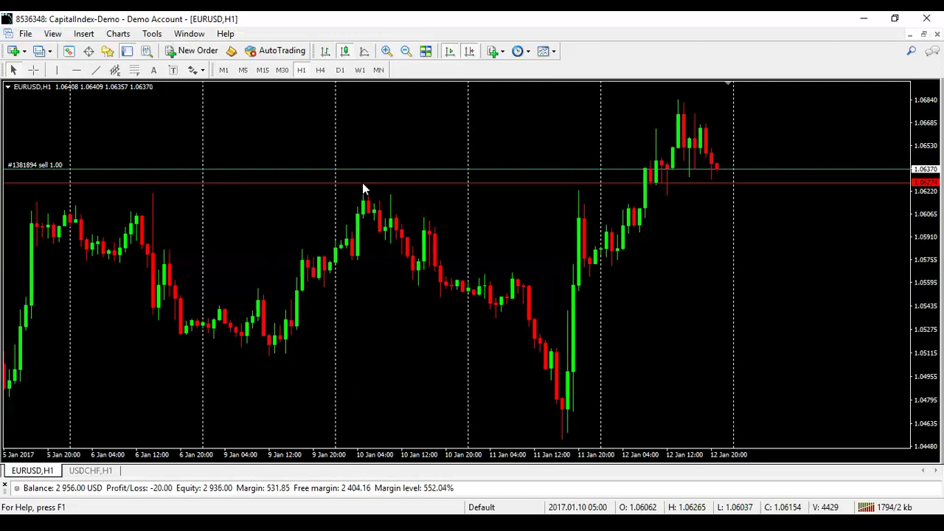
{"action": "key", "text": "BackSpace"}
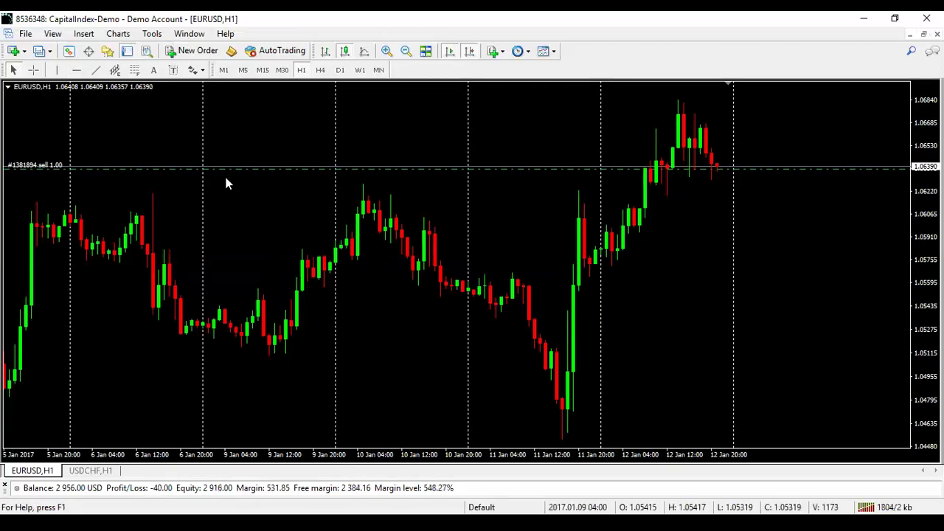
{"action": "left_click", "coordinate": [96, 71]}
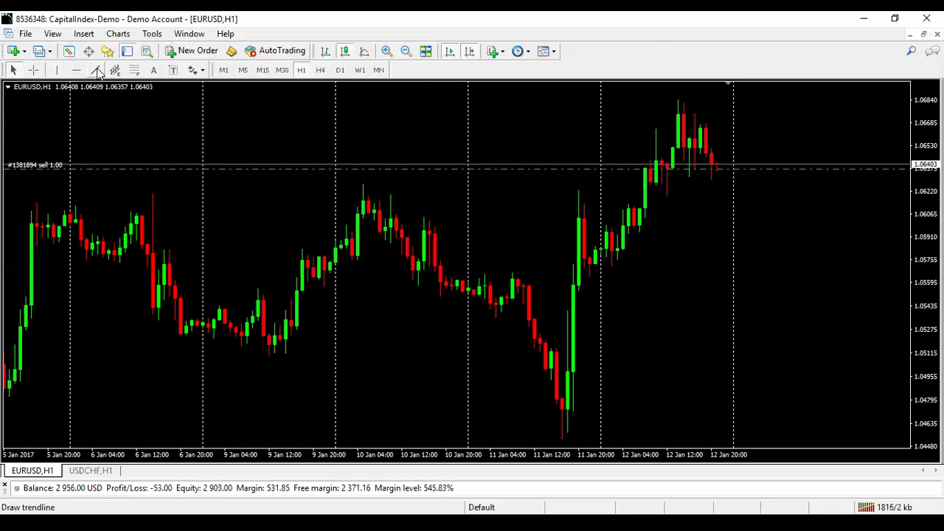
{"action": "left_click", "coordinate": [97, 70]}
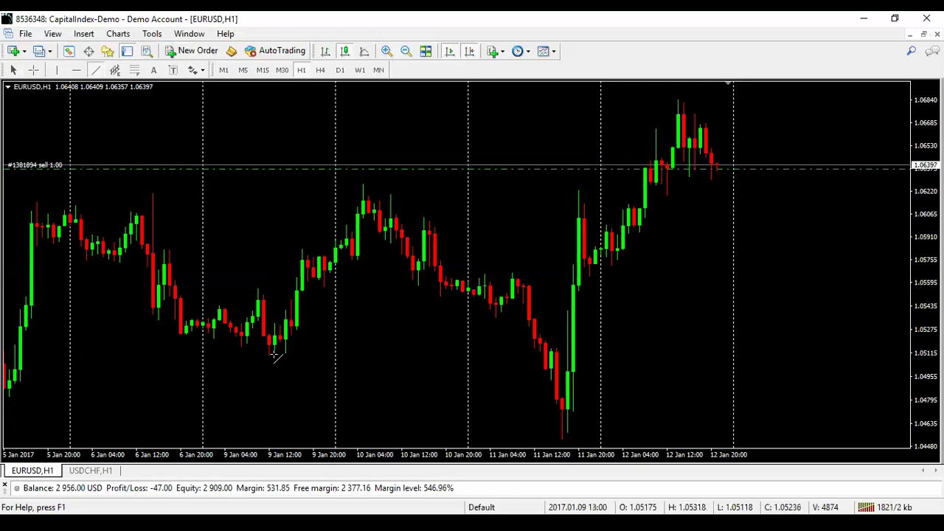
{"action": "left_click", "coordinate": [96, 72]}
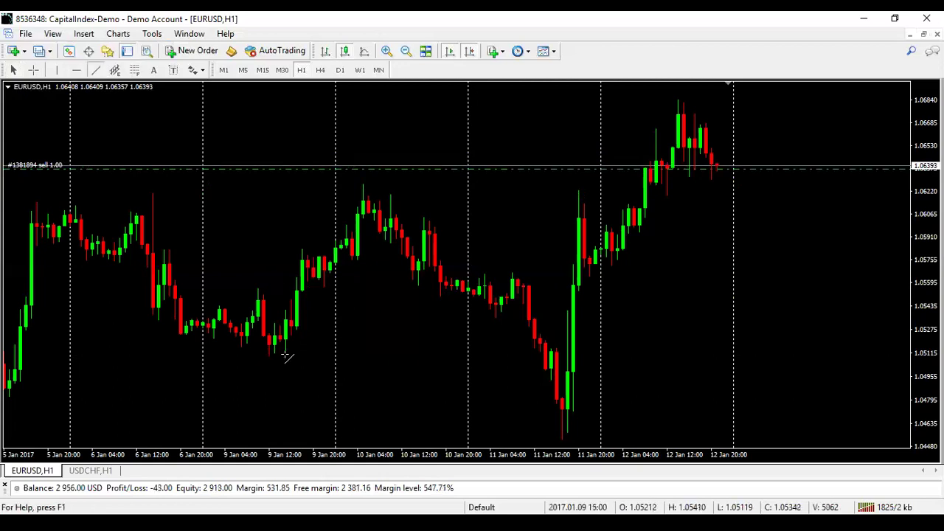
{"action": "key", "text": "Escape"}
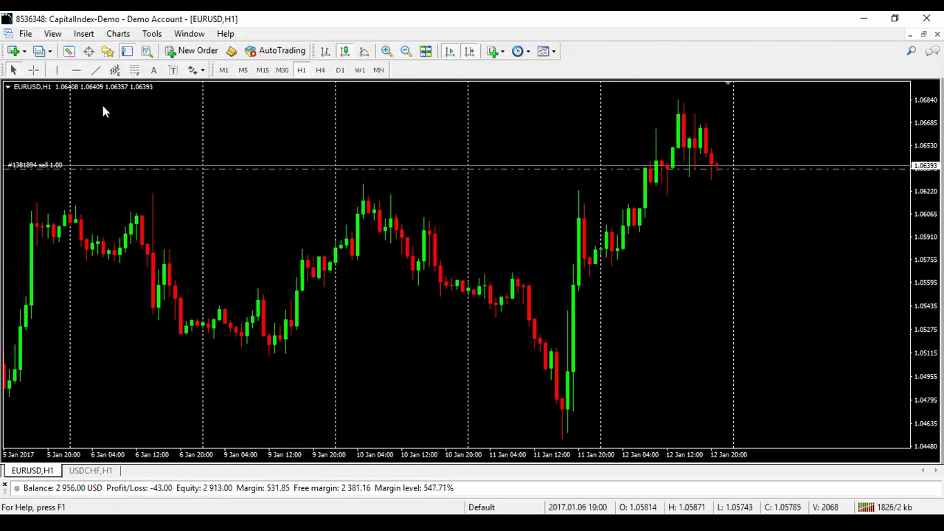
- Draw a rising trendline from the 9 January 03:00 high, about 1.05439, to 10 January 03:00 at about 1.0622
{"action": "left_click", "coordinate": [96, 73]}
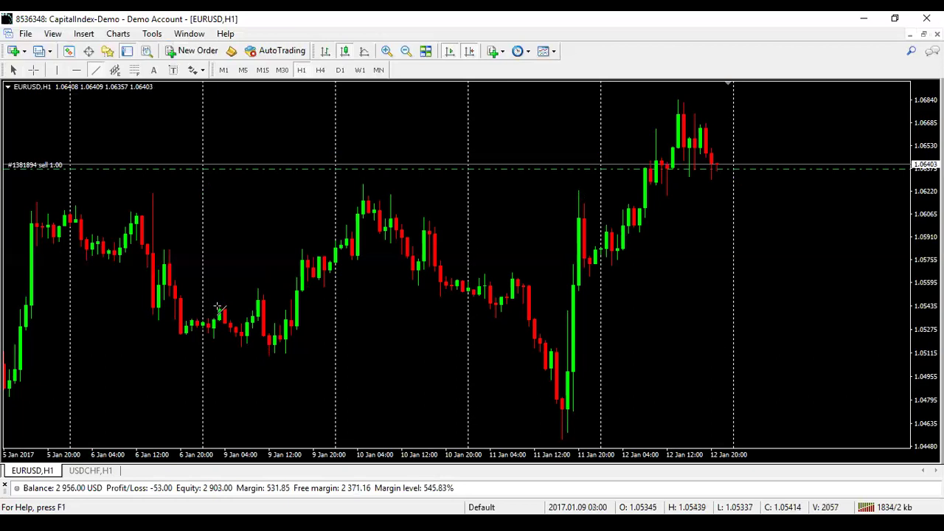
{"action": "left_click_drag", "start_coordinate": [218, 306], "coordinate": [274, 268]}
{"action": "left_click_drag", "start_coordinate": [307, 234], "coordinate": [353, 192]}
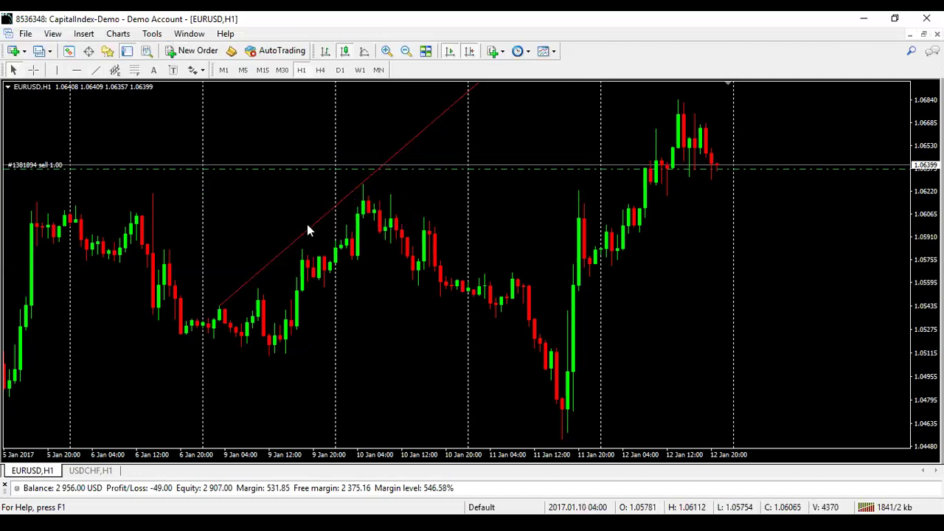
- Turn off the trendline's Ray option, and move its end point to the 10 January 05:00 candle's high
{"action": "double_click", "coordinate": [293, 248]}
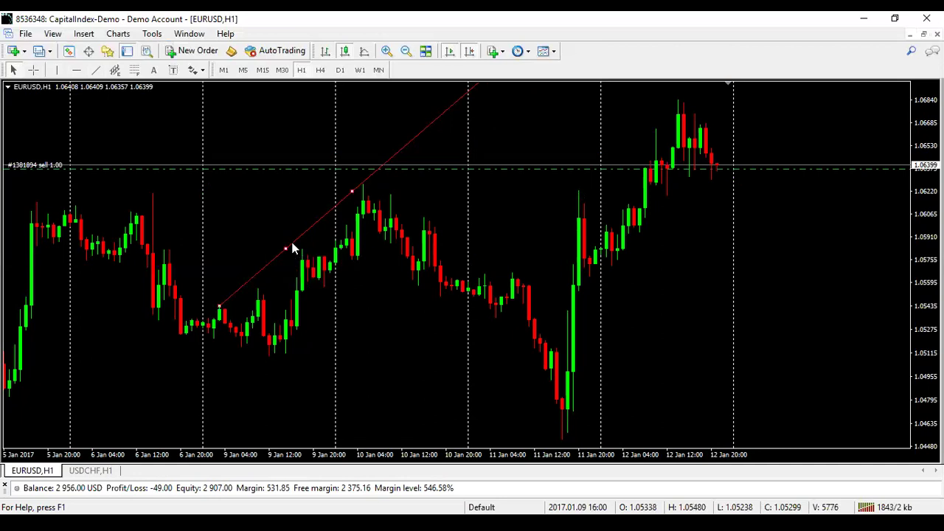
{"action": "right_click", "coordinate": [293, 248]}
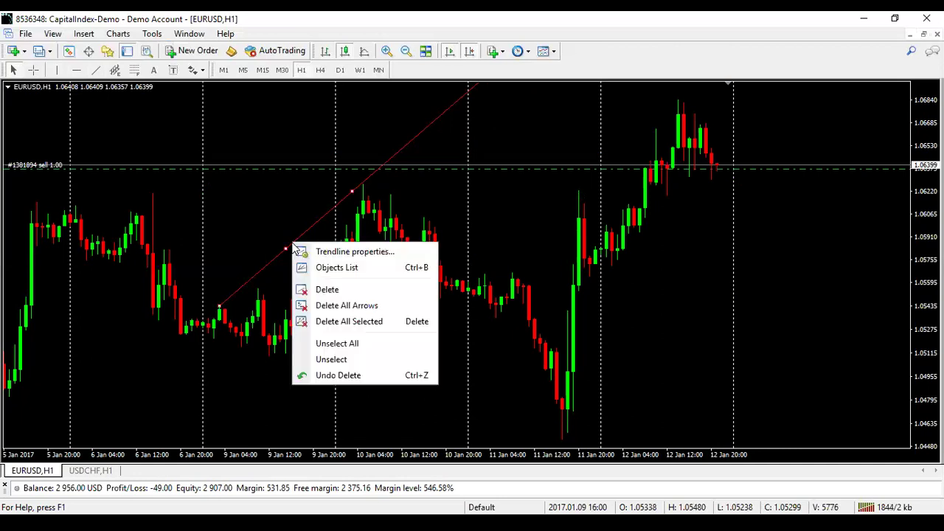
{"action": "left_click", "coordinate": [337, 252]}
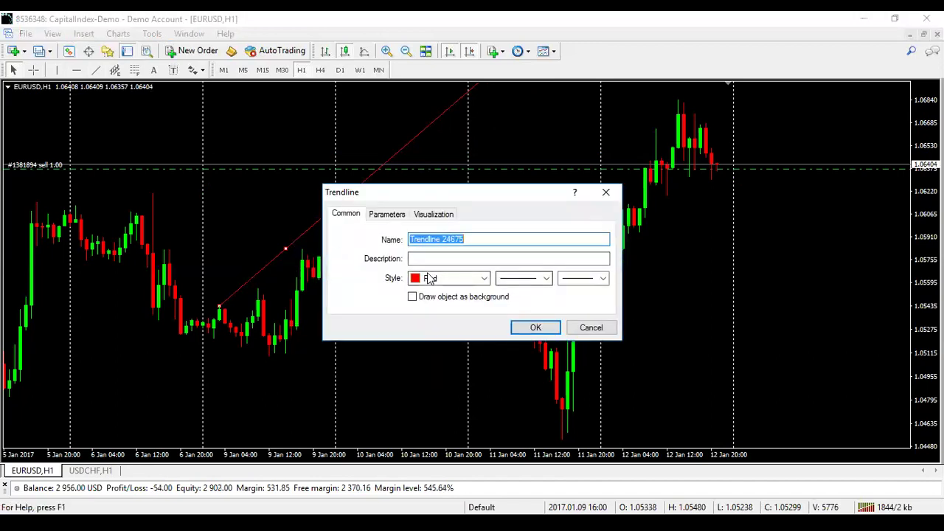
{"action": "left_click", "coordinate": [390, 216]}
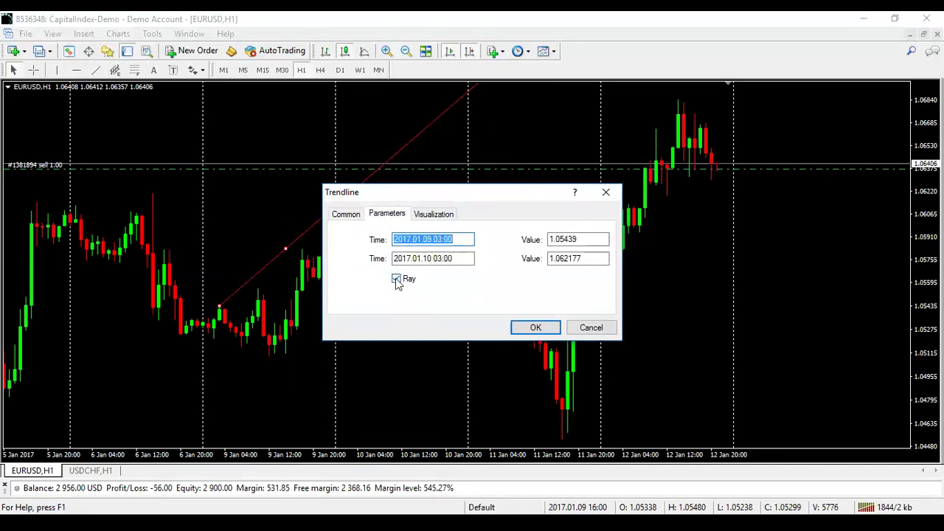
{"action": "left_click", "coordinate": [397, 281]}
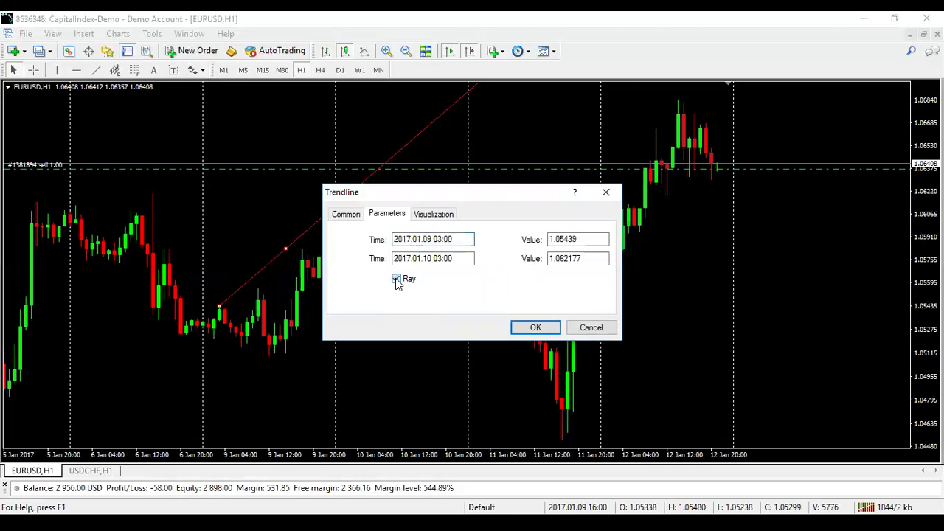
{"action": "left_click", "coordinate": [537, 329]}
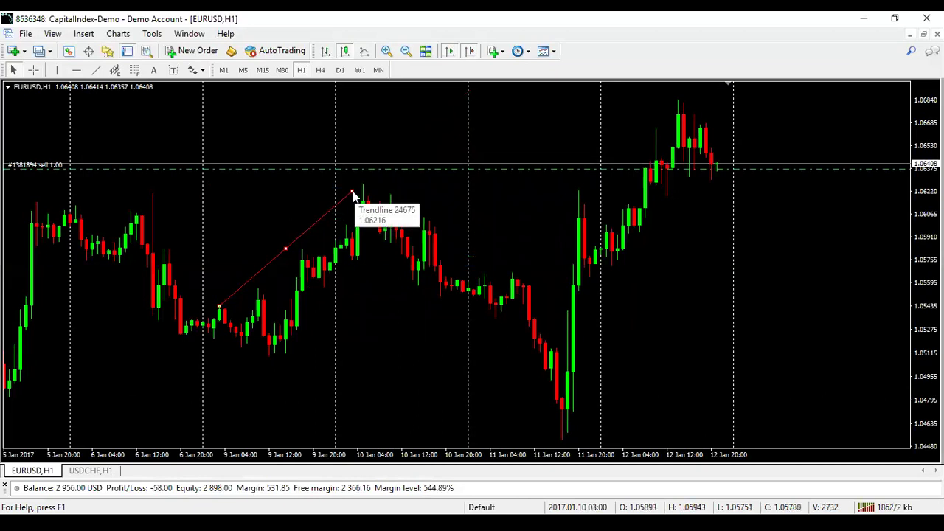
{"action": "mouse_move", "coordinate": [352, 192]}
{"action": "left_mouse_down"}
{"action": "mouse_move", "coordinate": [473, 123]}
{"action": "mouse_move", "coordinate": [346, 202]}
{"action": "mouse_move", "coordinate": [303, 253]}
{"action": "mouse_move", "coordinate": [363, 188]}
{"action": "left_mouse_up"}
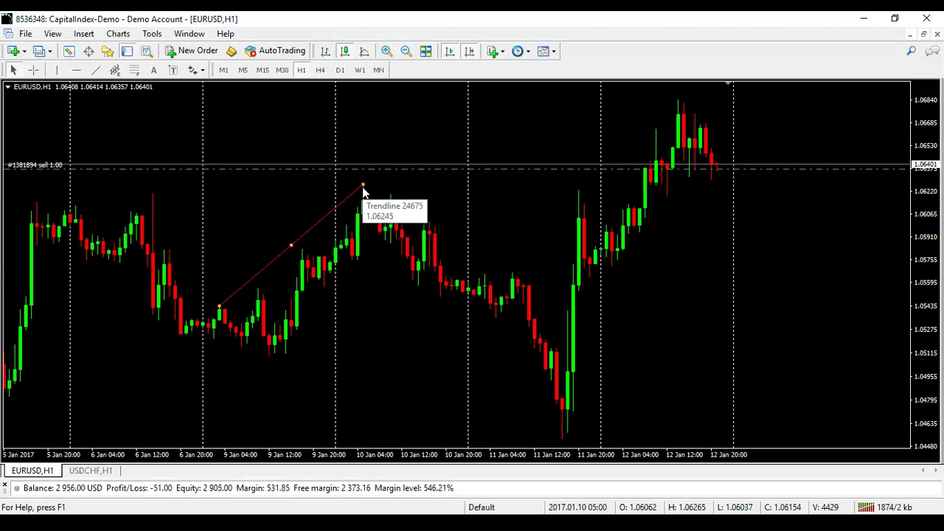
- Delete the rising trendline between the 9 and 10 January highs from the EURUSD chart
{"action": "key", "text": "Delete"}
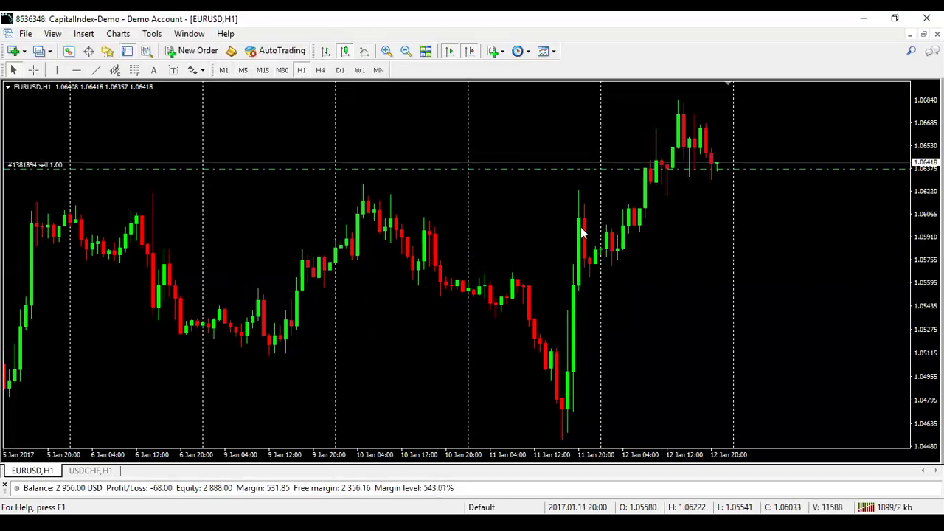
- View the EURUSD chart on the H4, M30, M15 and again H4 timeframes, and return it to H1
{"action": "left_click", "coordinate": [320, 70]}
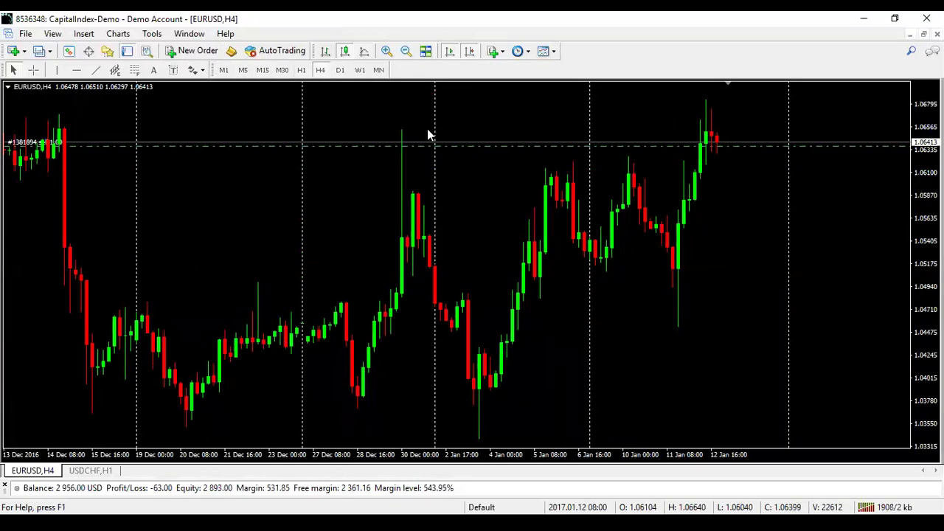
{"action": "left_click", "coordinate": [283, 70]}
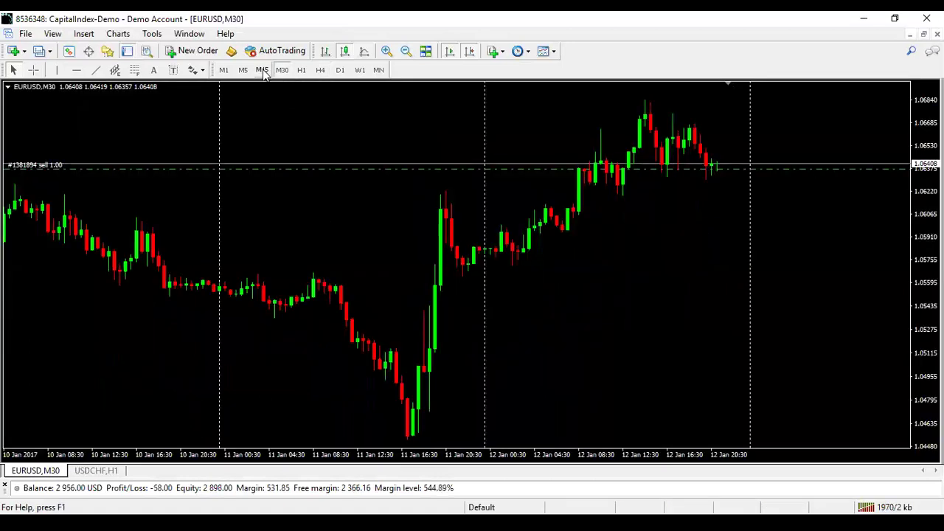
{"action": "left_click", "coordinate": [262, 70]}
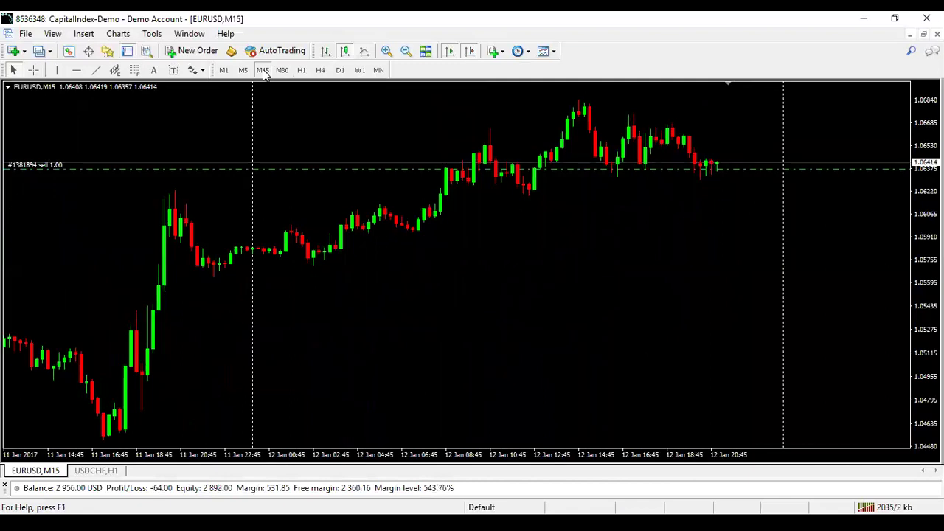
{"action": "left_click", "coordinate": [320, 71]}
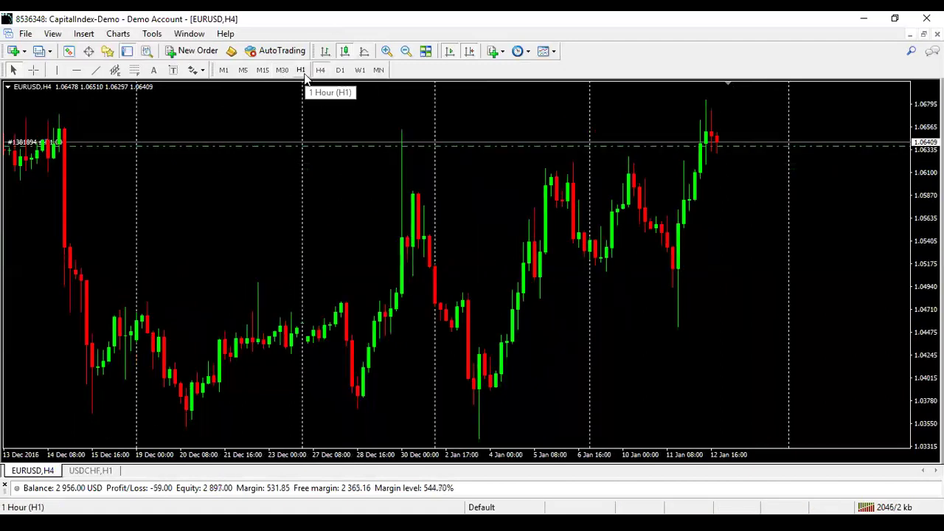
{"action": "left_click", "coordinate": [304, 73]}
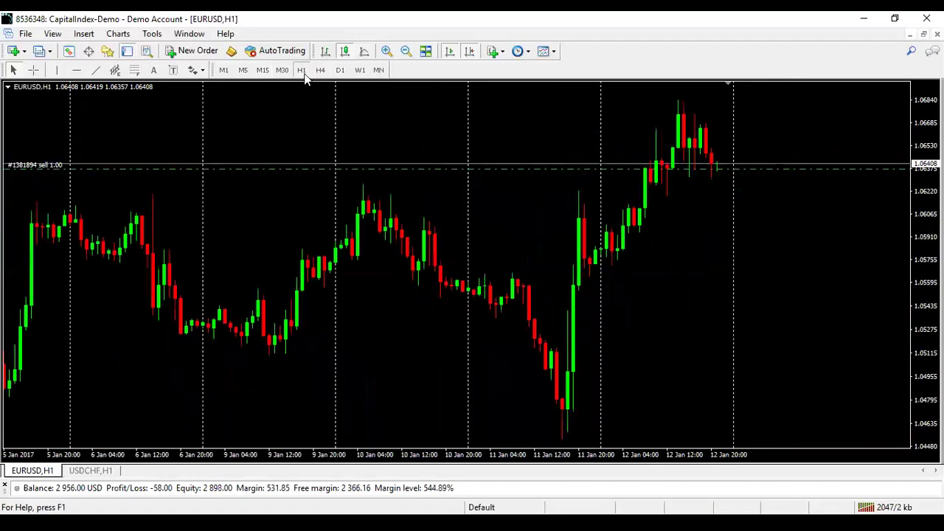
- Compare the EURUSD price action on M15 and H4 once more, and set the chart back to H1
{"action": "left_click", "coordinate": [264, 70]}
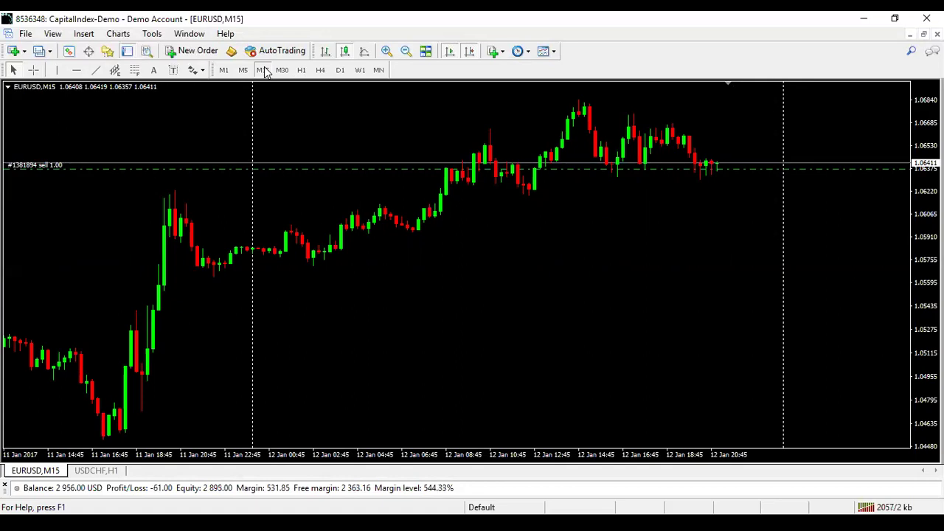
{"action": "left_click", "coordinate": [322, 70]}
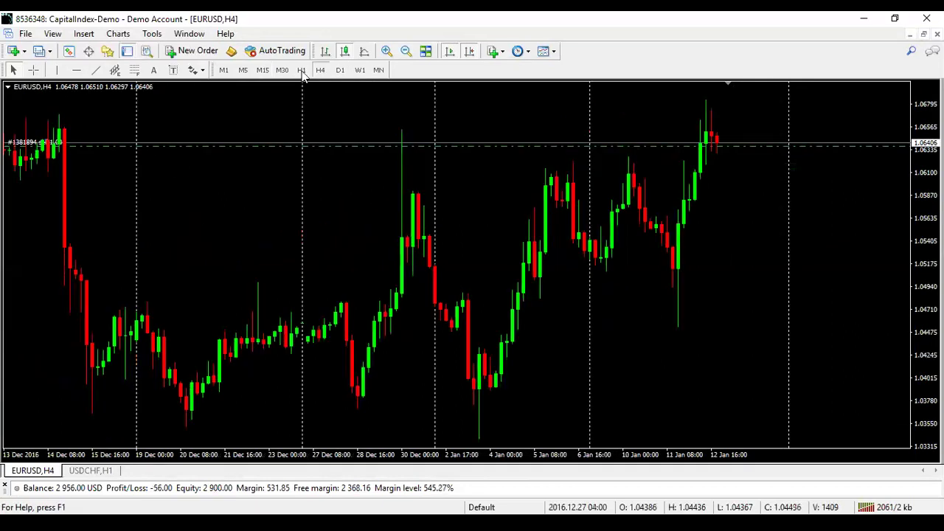
{"action": "left_click", "coordinate": [303, 70]}
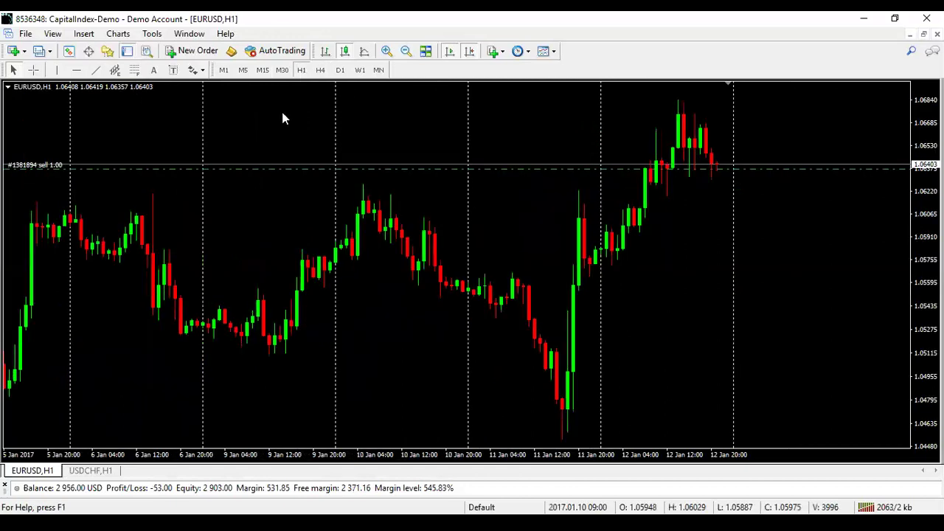